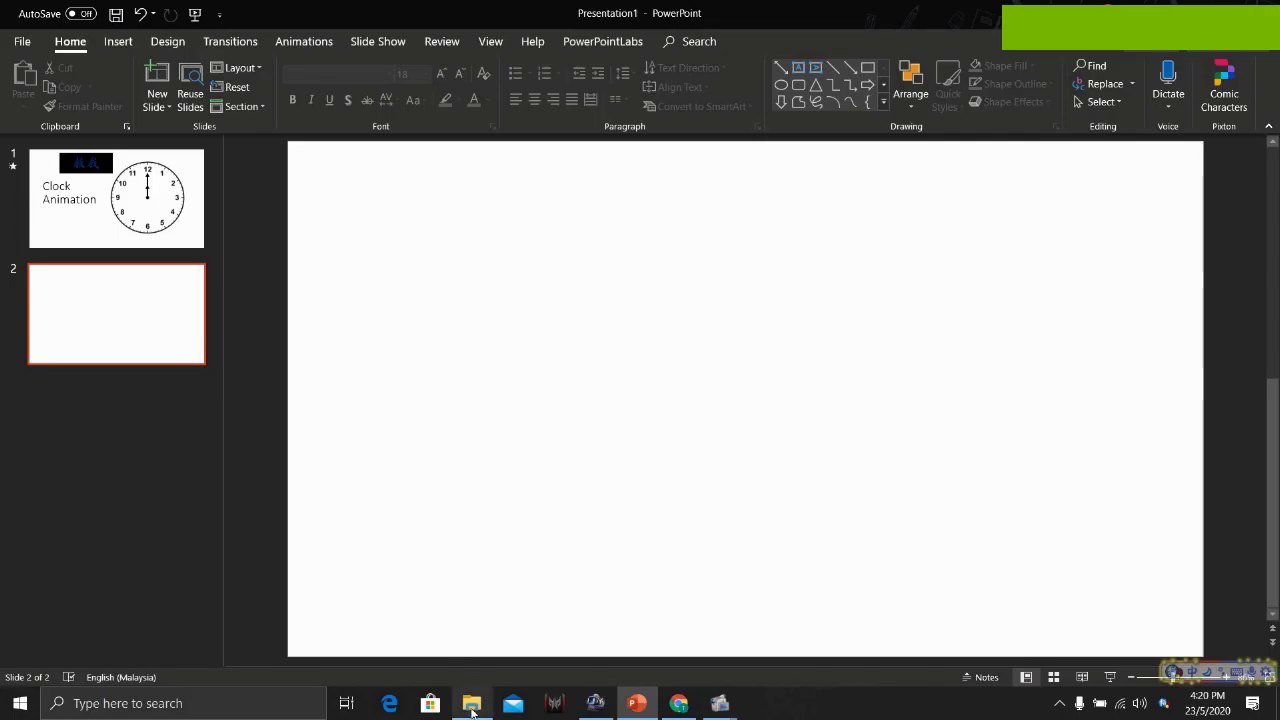
- Drag the blank clock face picture from Downloads onto slide 2
click(471, 705)
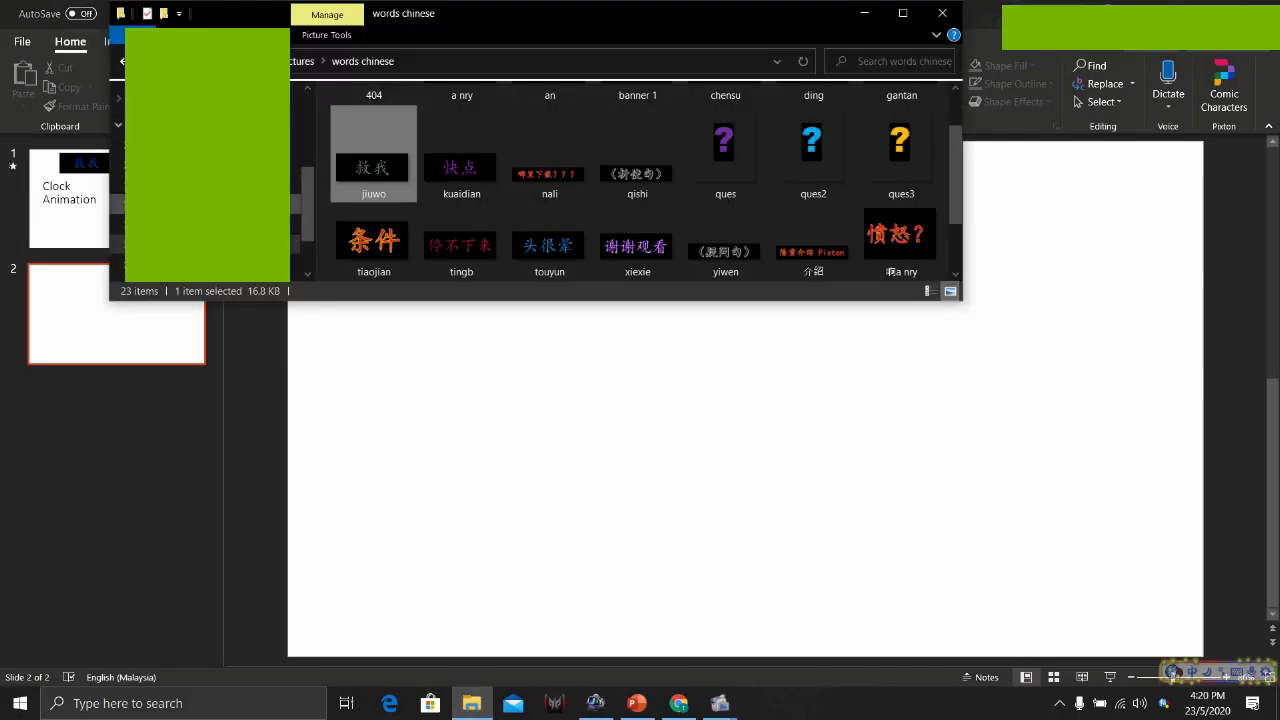
drag(373, 150, 670, 348)
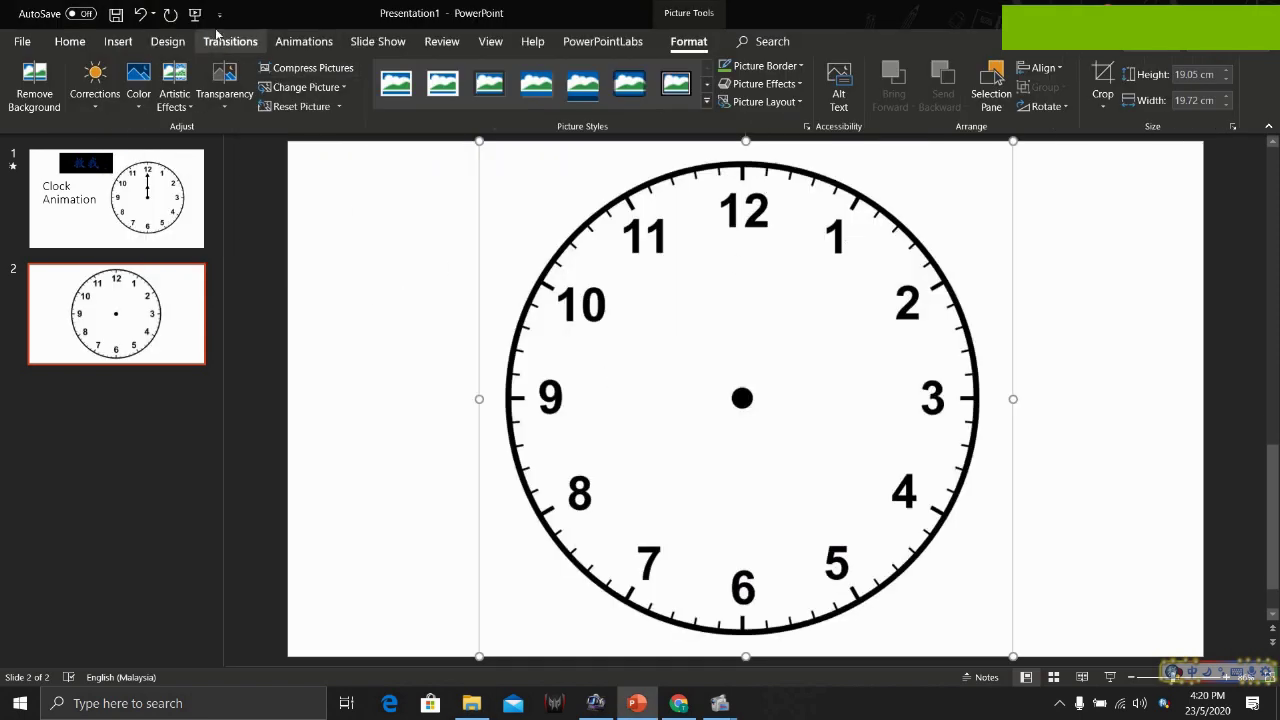
- Draw a line from the clock centre to 12 and make it a 6 pt black arrow
click(118, 41)
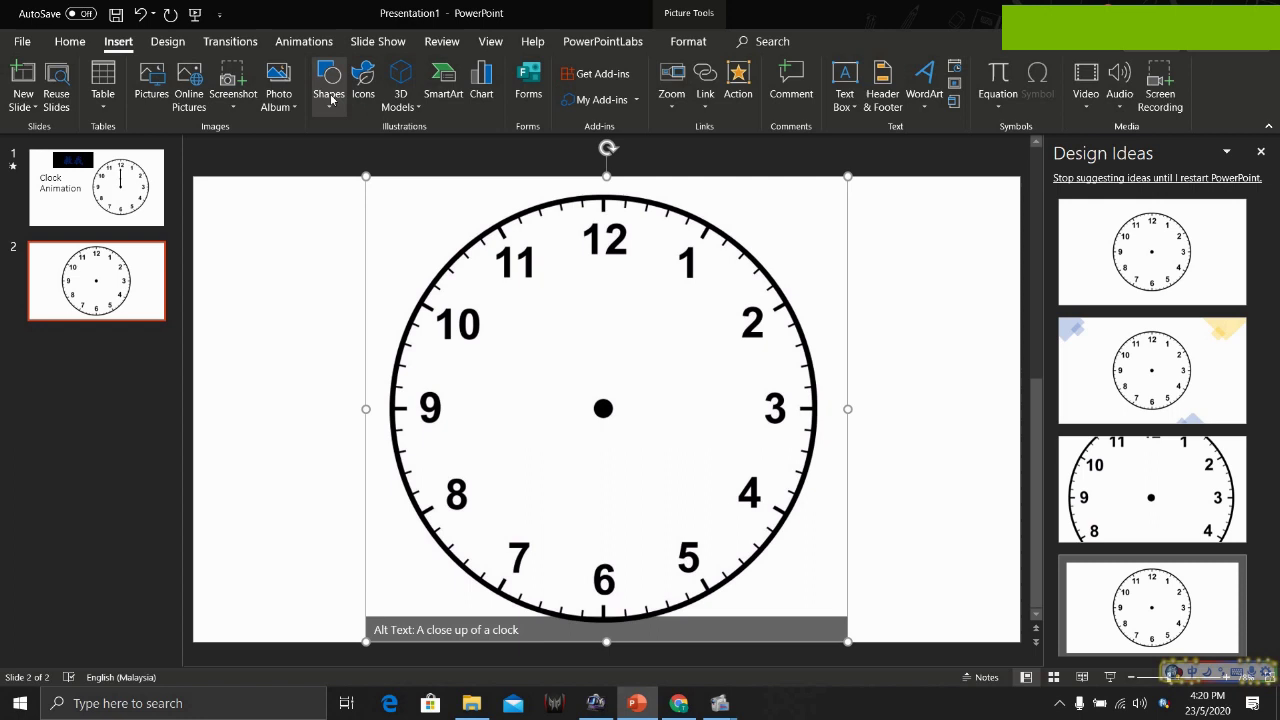
click(335, 106)
click(391, 146)
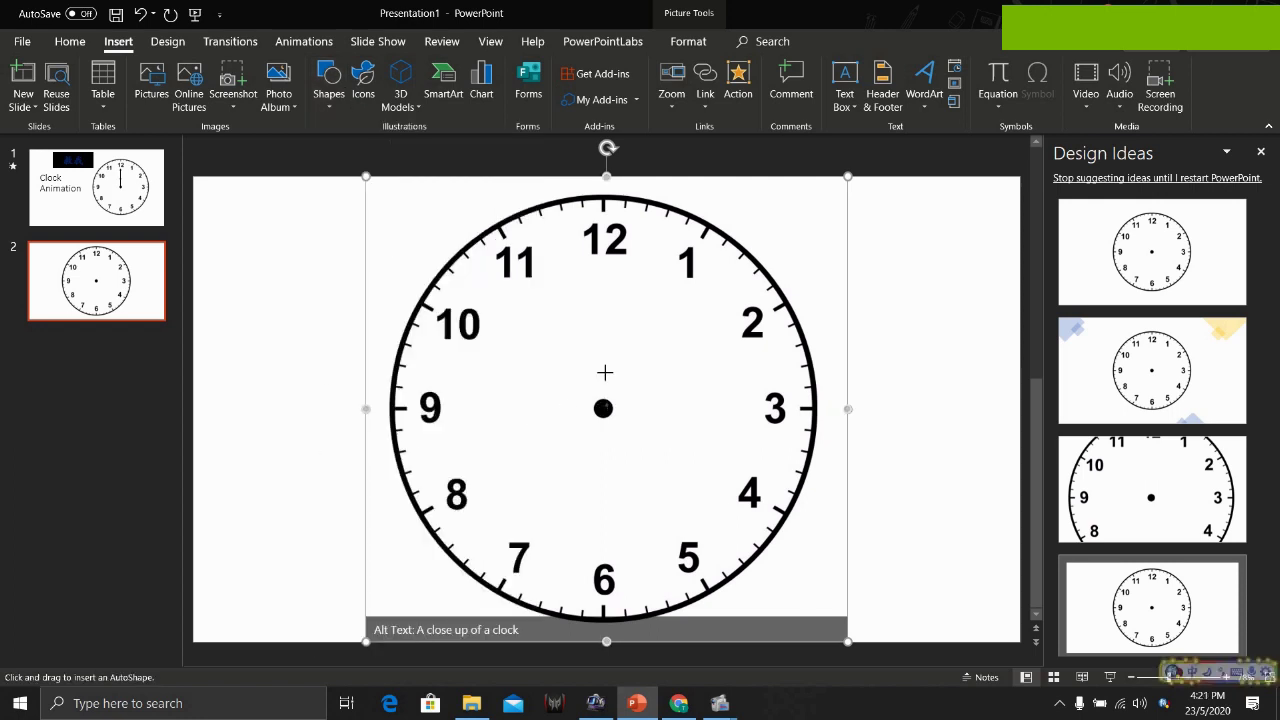
drag(603, 259, 603, 259)
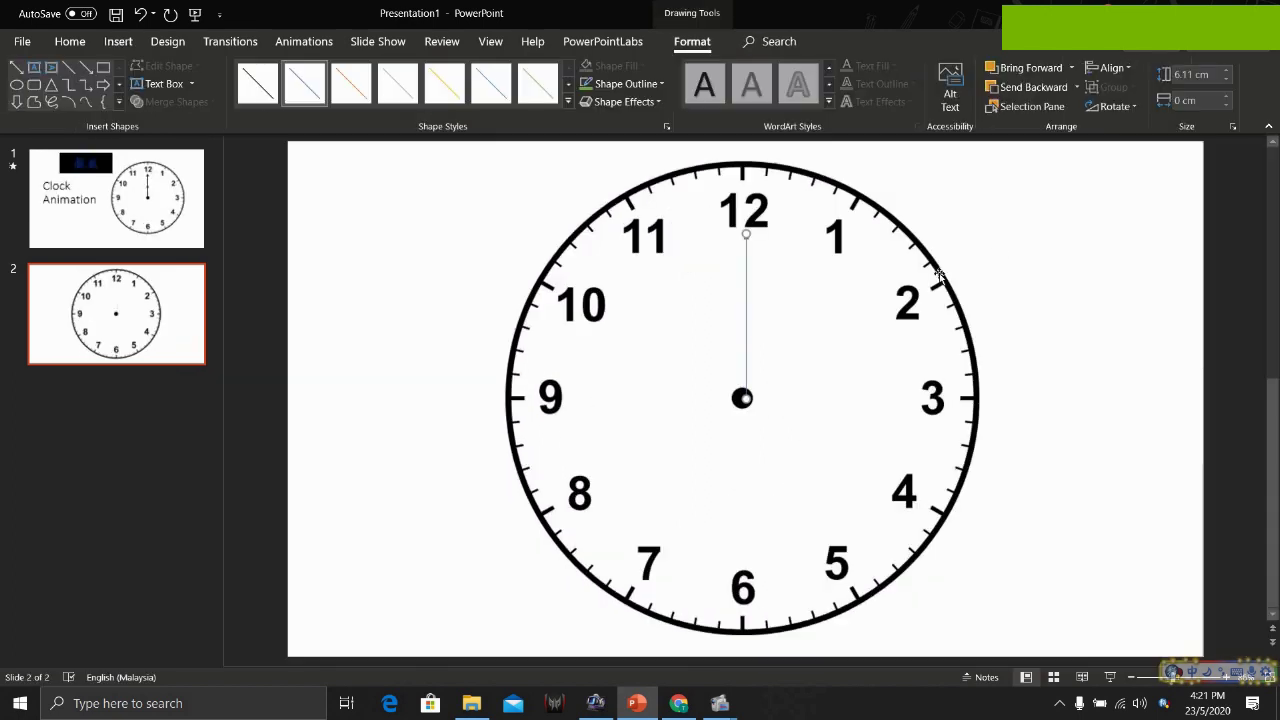
click(625, 83)
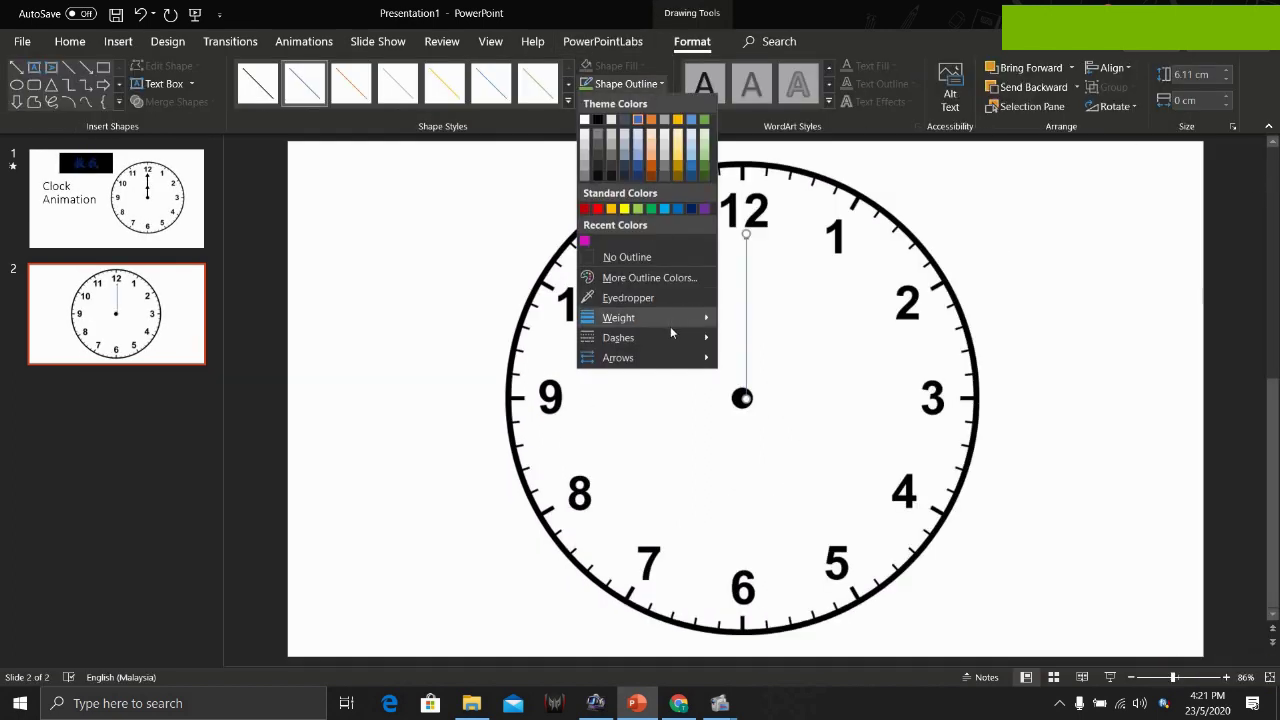
mouse_move(618, 317)
click(792, 457)
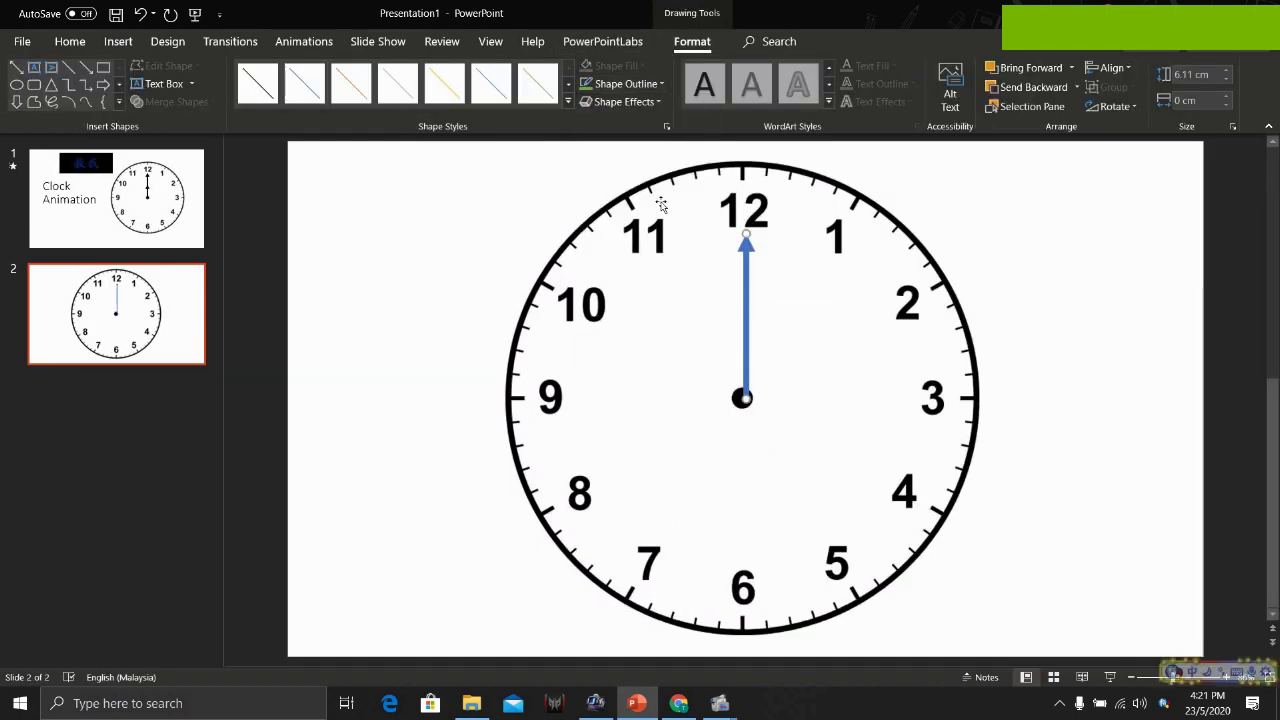
click(625, 83)
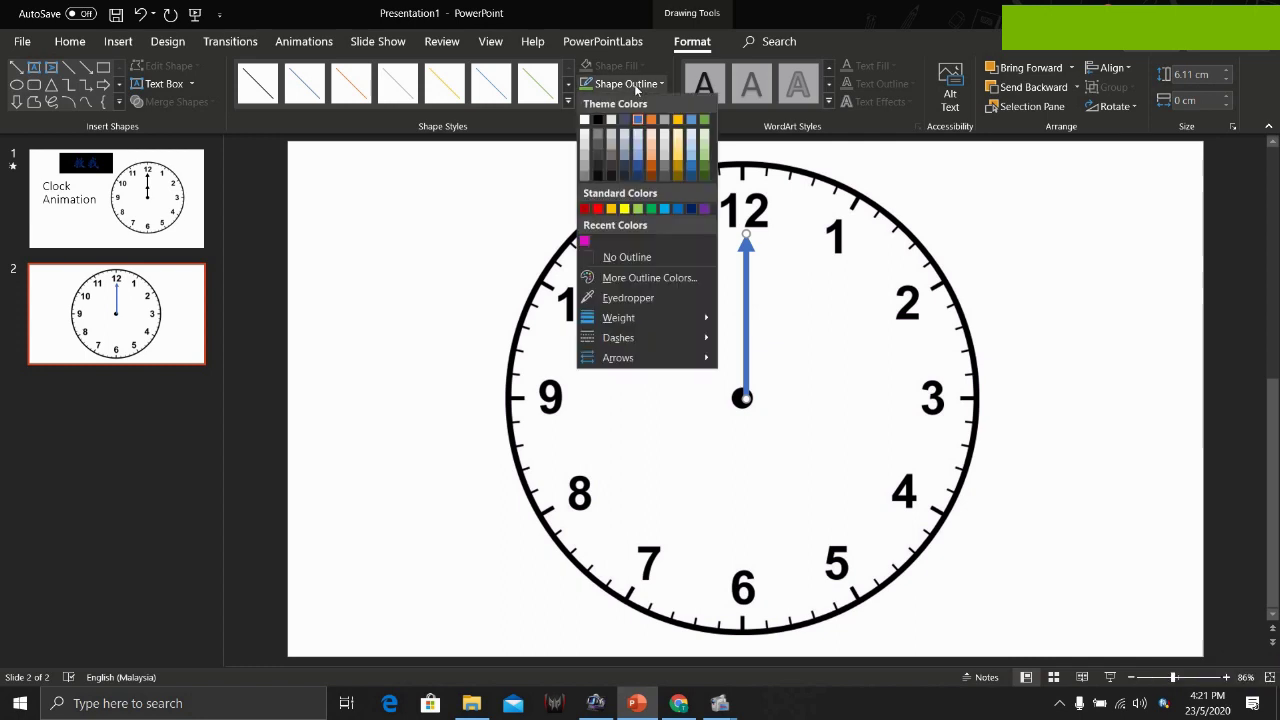
click(597, 120)
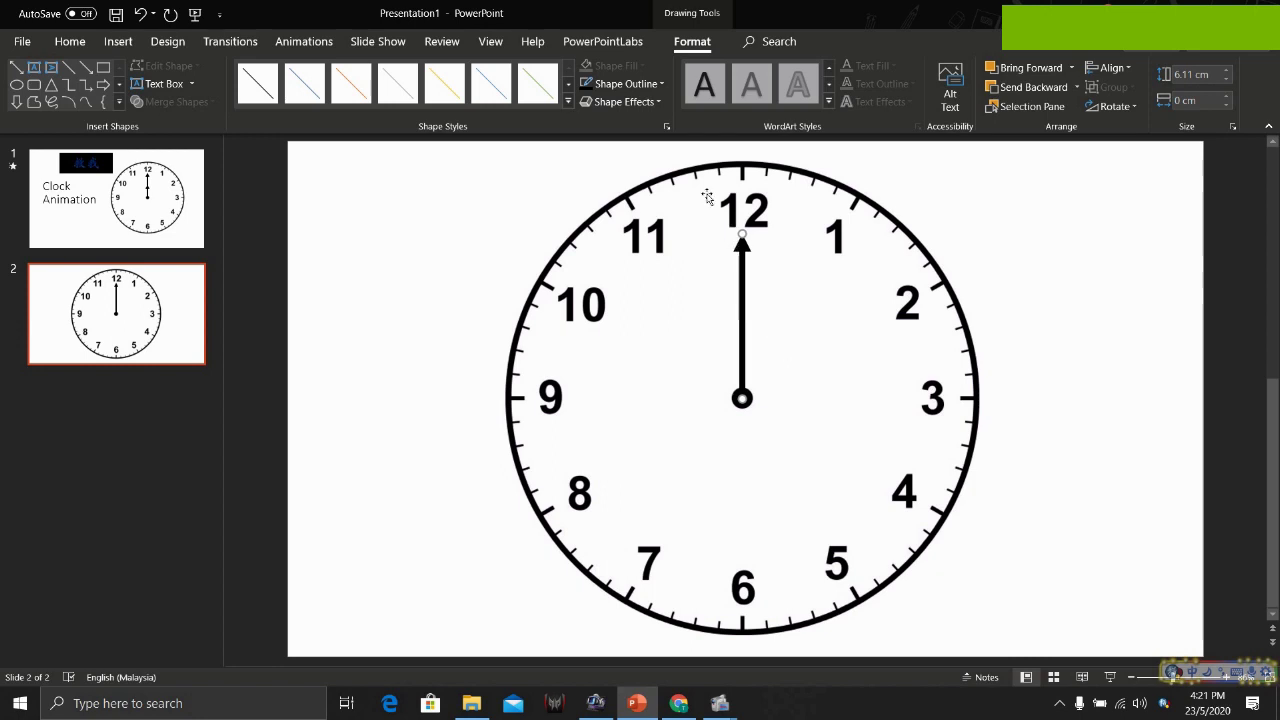
- Apply the Spin emphasis animation to the clock hand and replay its preview twice
click(304, 41)
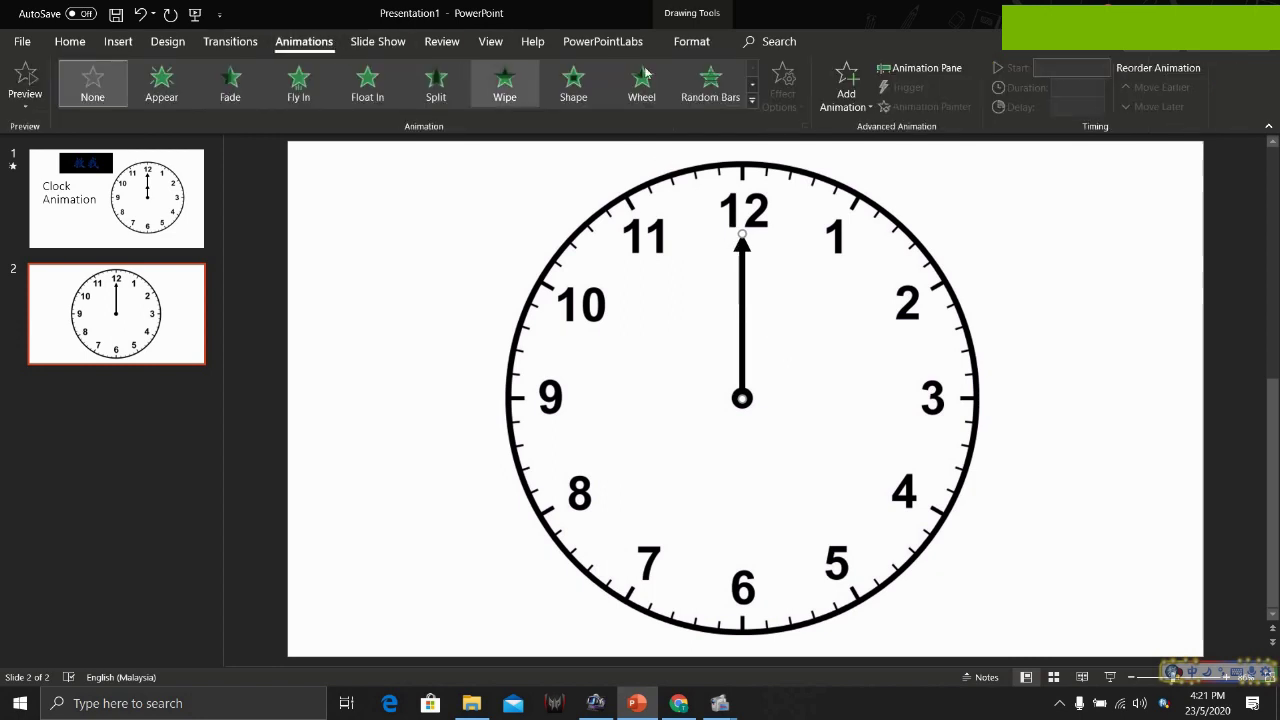
click(752, 86)
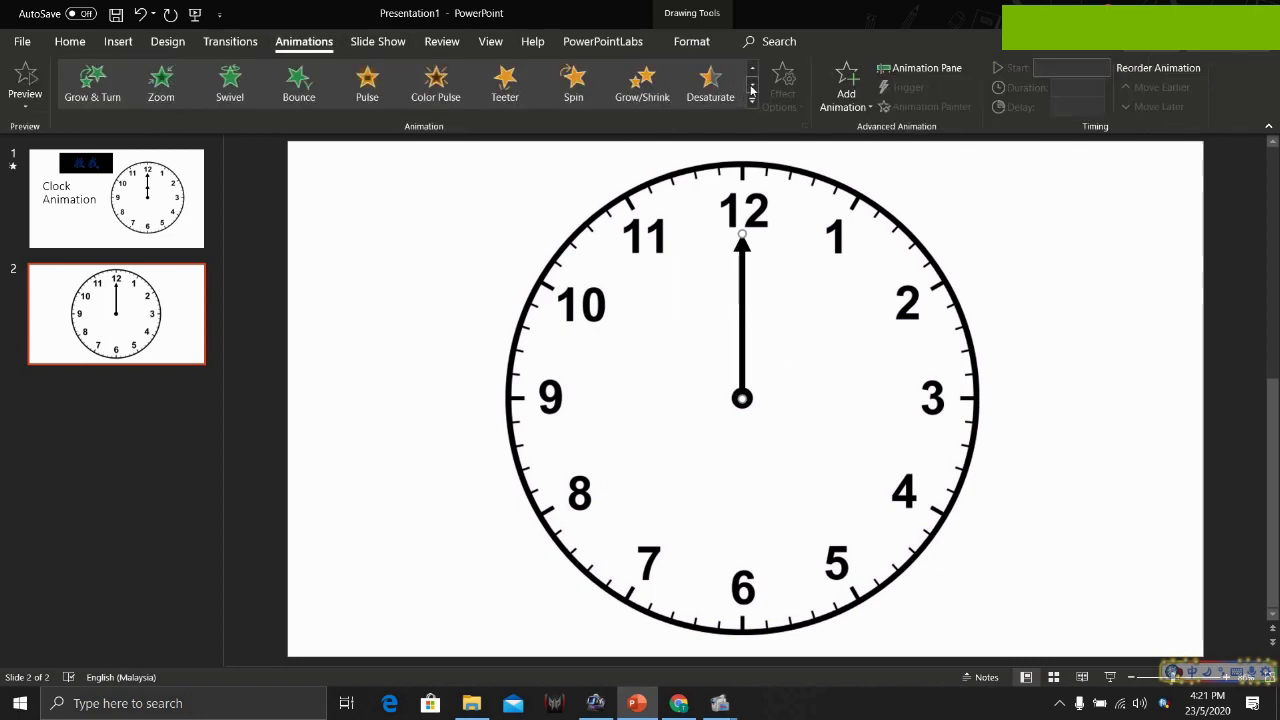
click(752, 89)
click(752, 69)
click(565, 80)
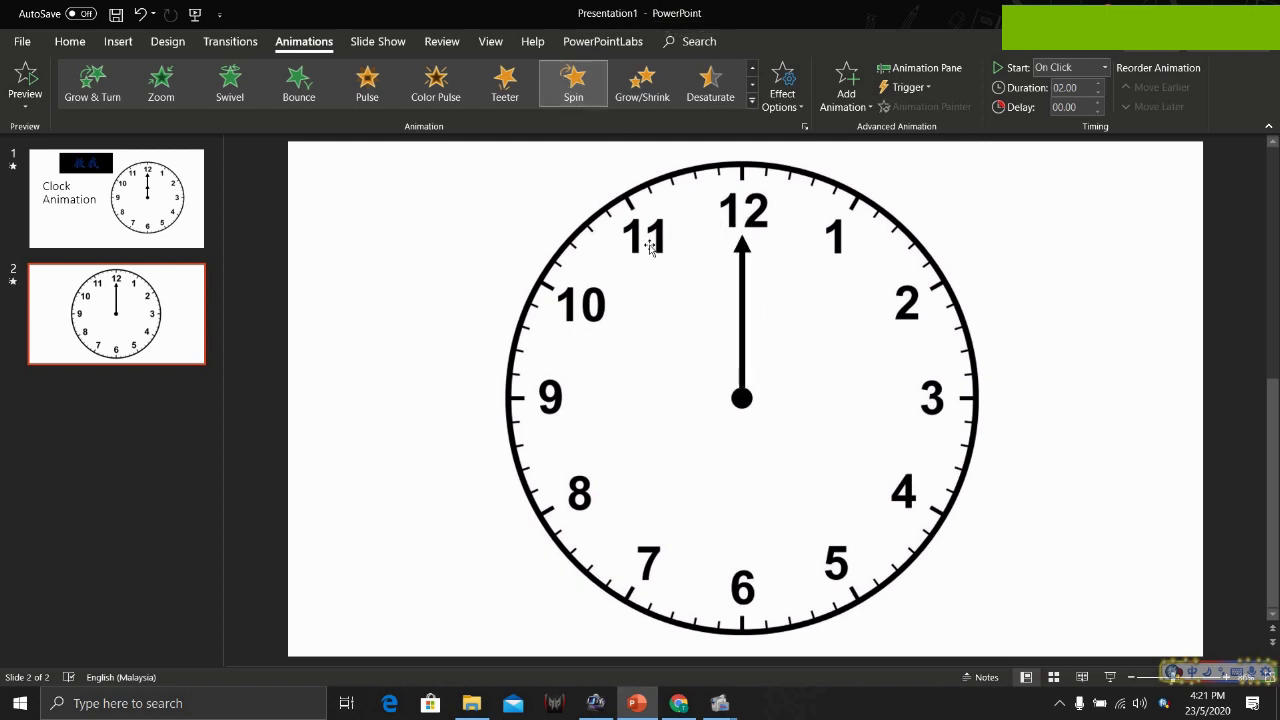
click(575, 95)
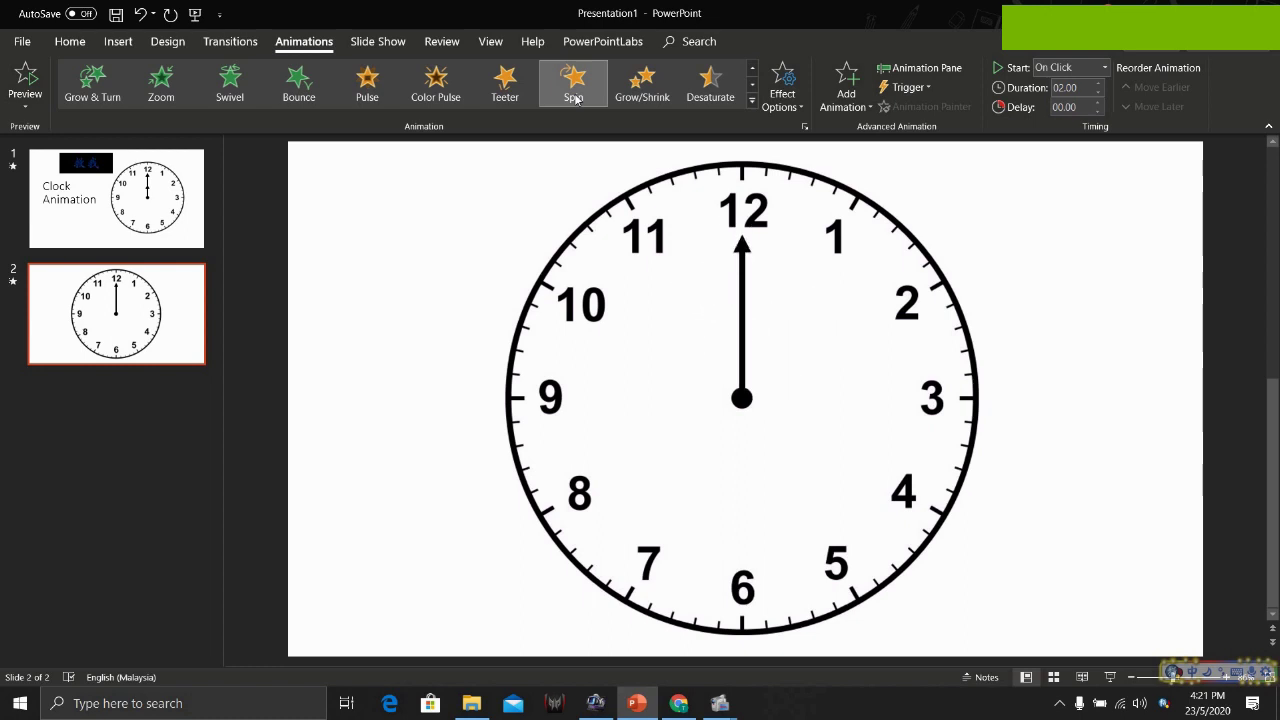
click(575, 95)
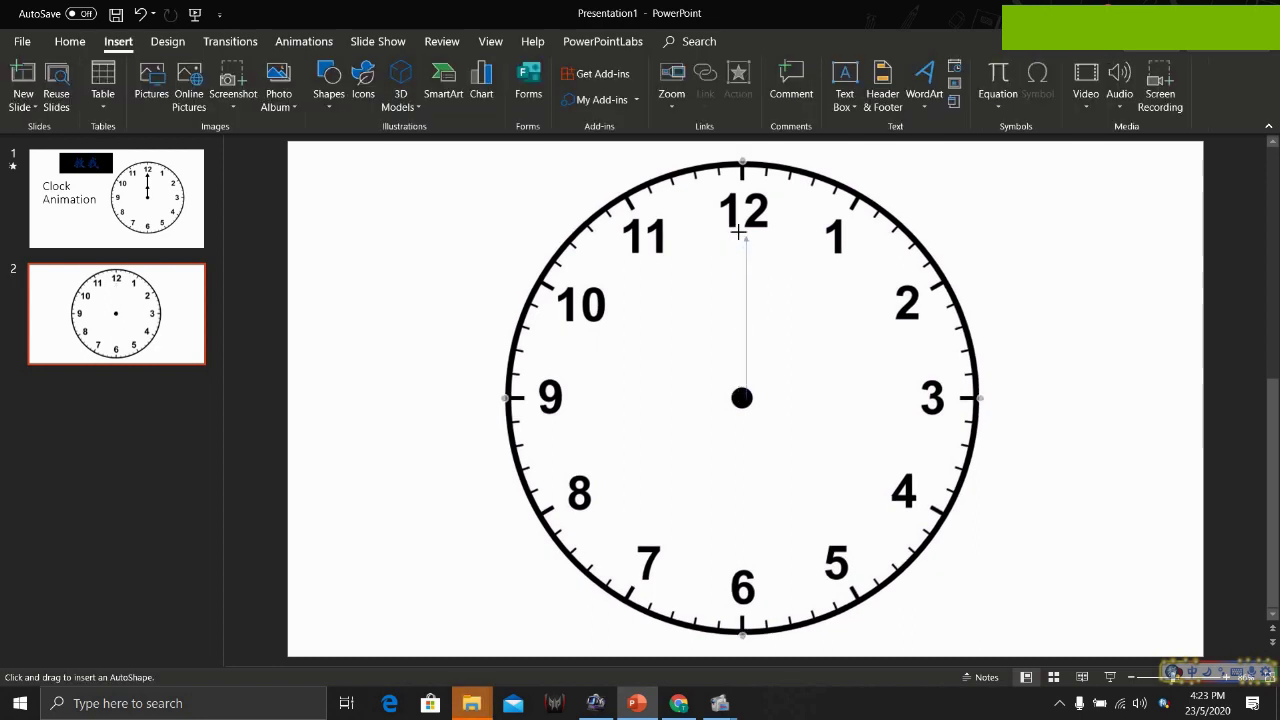
- Draw a new centre-to-12 line, turn it into a thick arrow, and keep it selected
drag(739, 232, 745, 235)
click(626, 83)
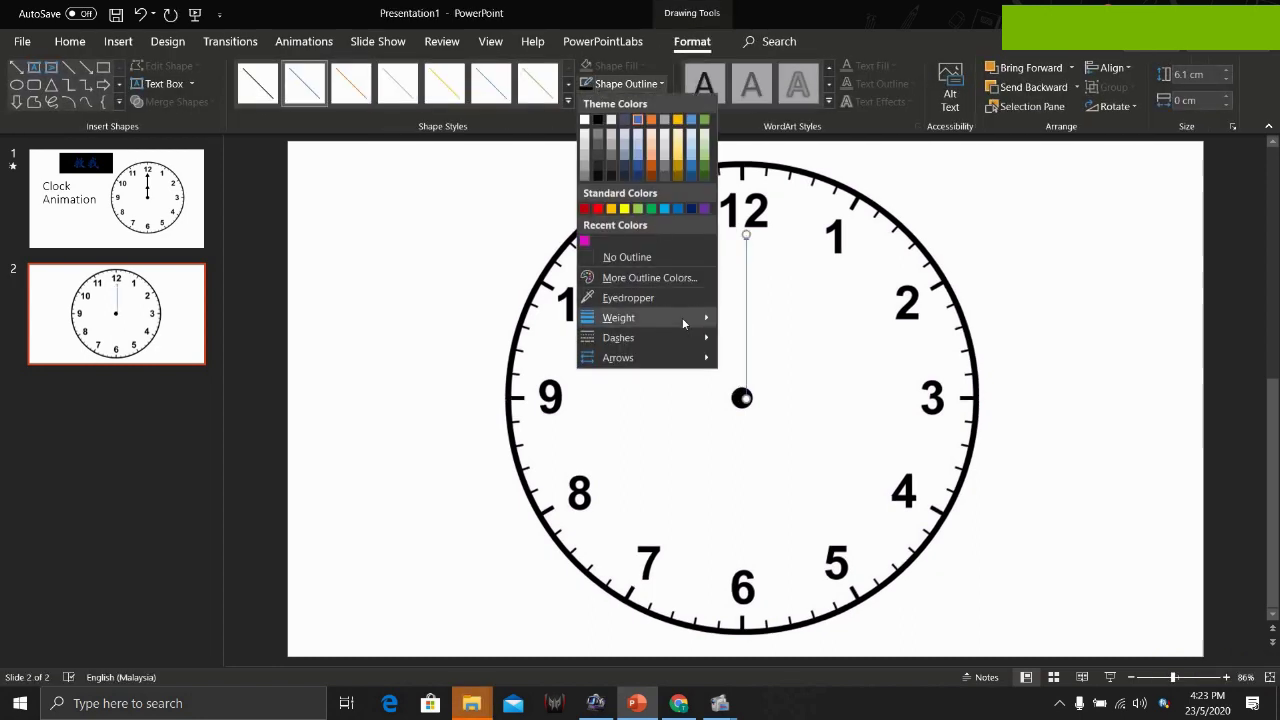
mouse_move(619, 317)
click(770, 451)
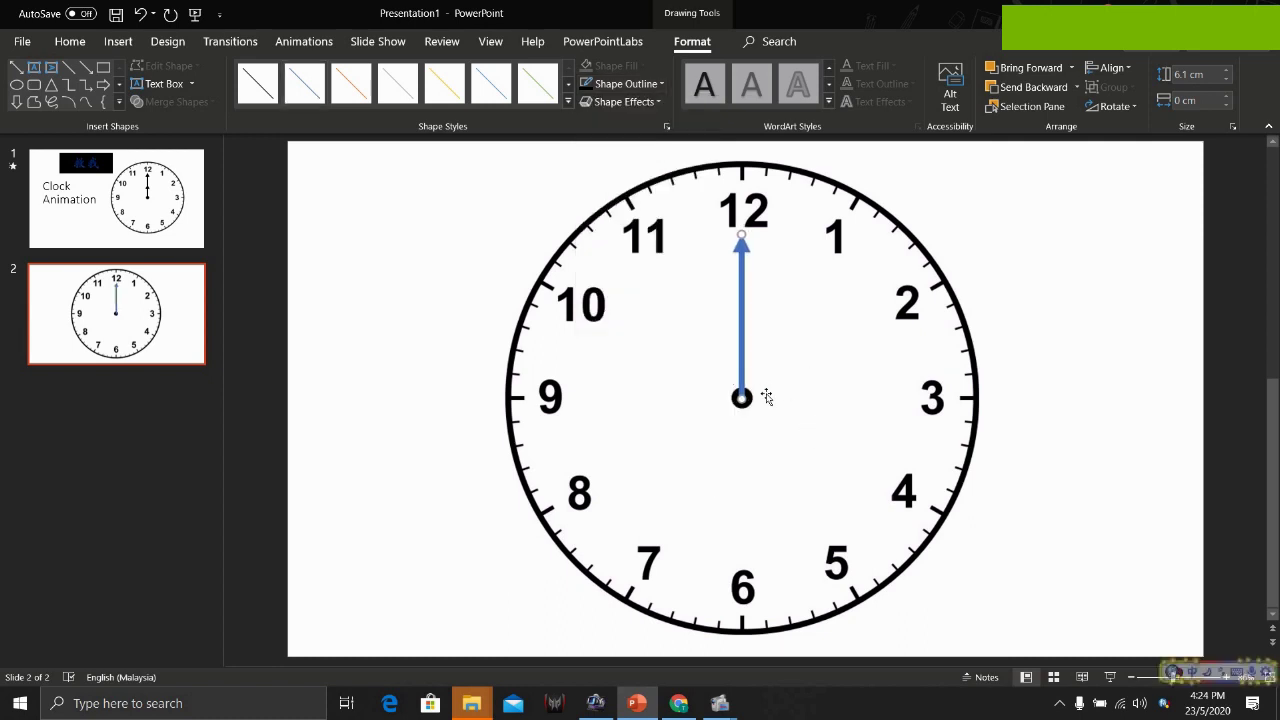
click(757, 388)
click(736, 348)
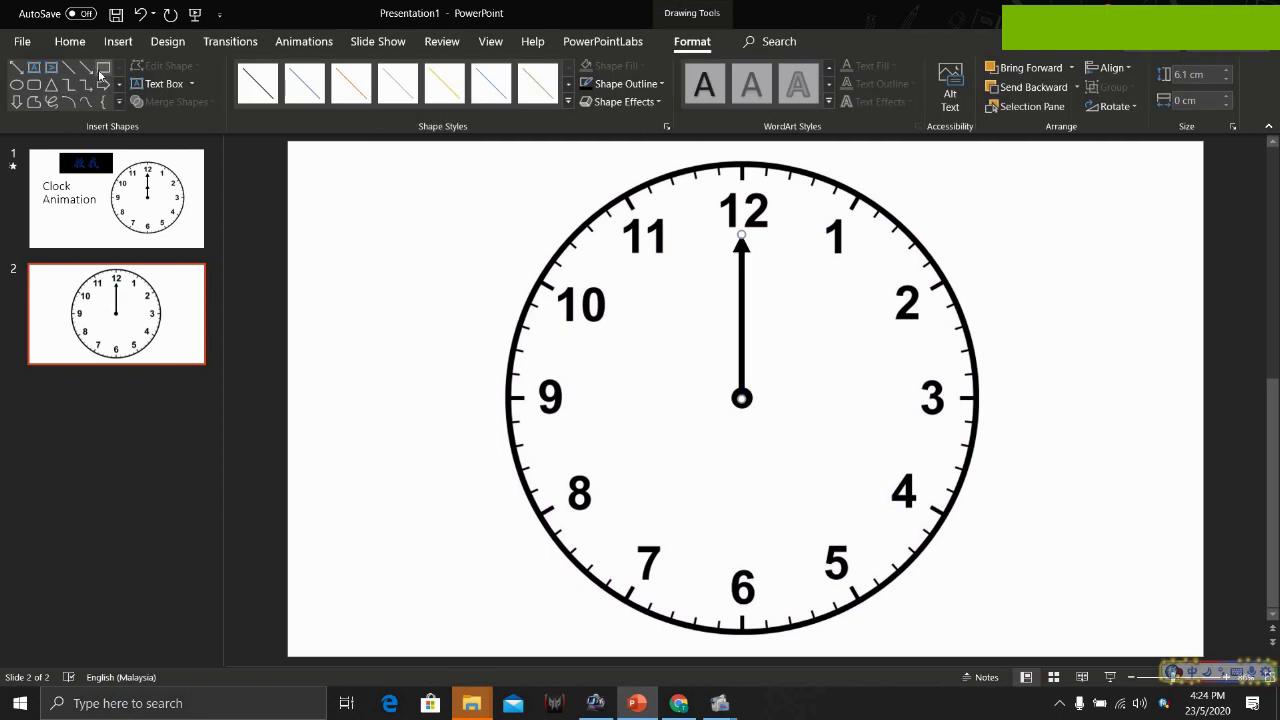
- Draw a rectangle over the clock, narrow it into a square, and send it to the back
drag(479, 160, 975, 630)
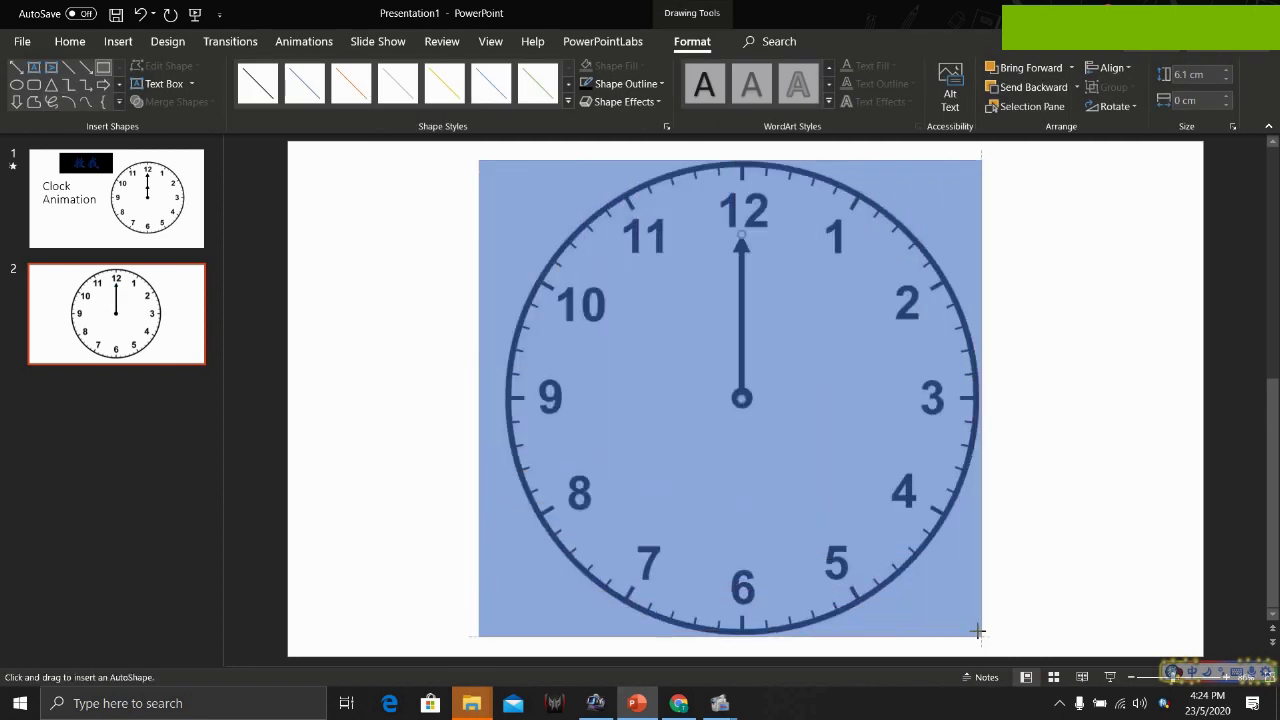
drag(974, 629, 981, 635)
drag(479, 398, 504, 398)
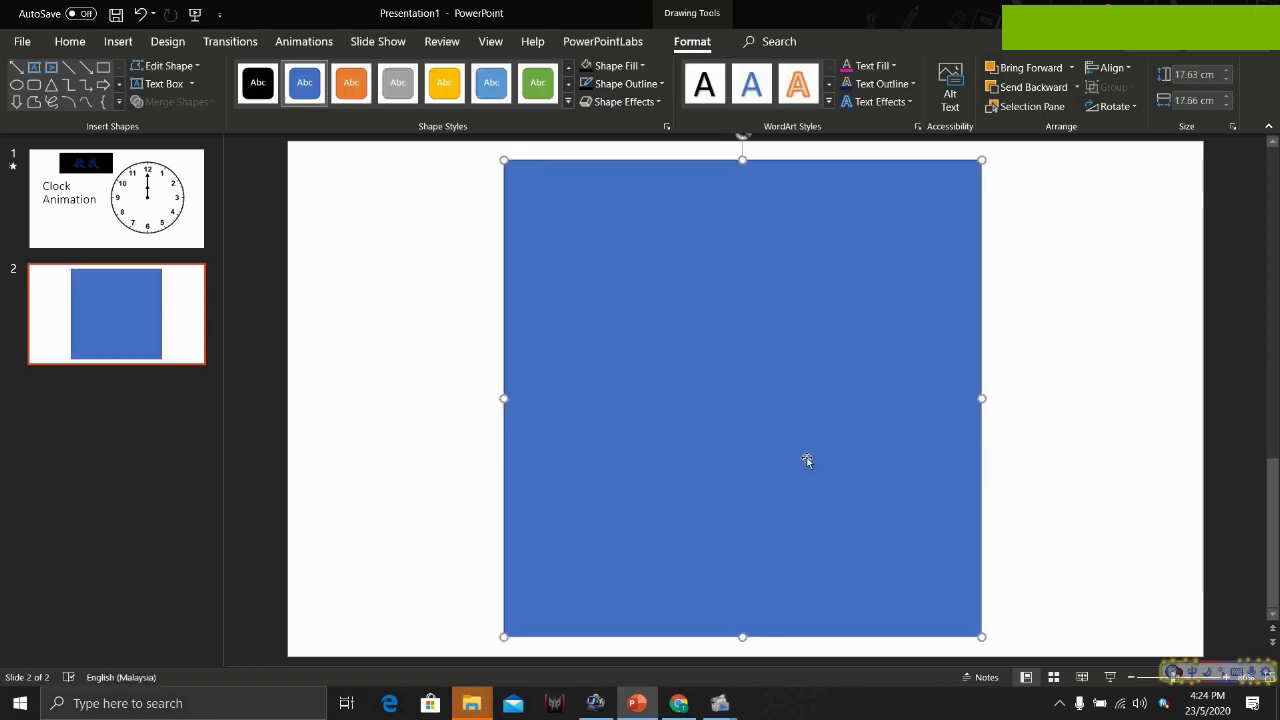
right_click(771, 423)
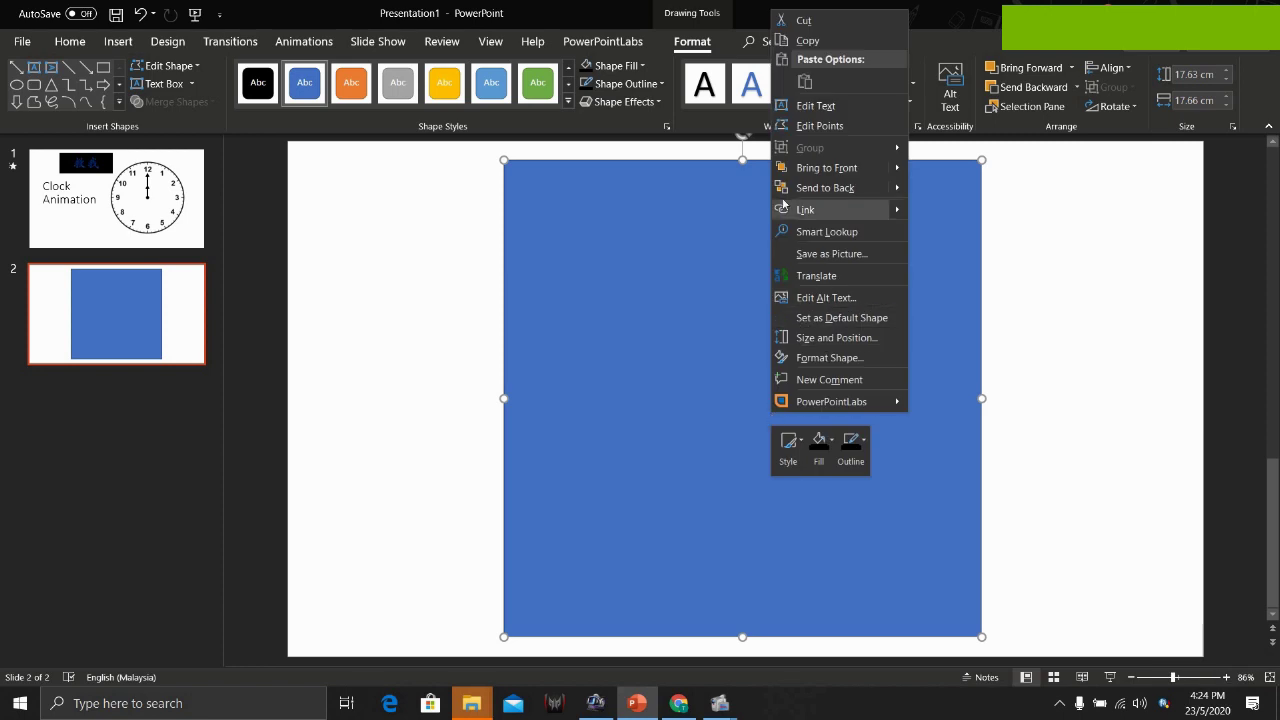
click(792, 180)
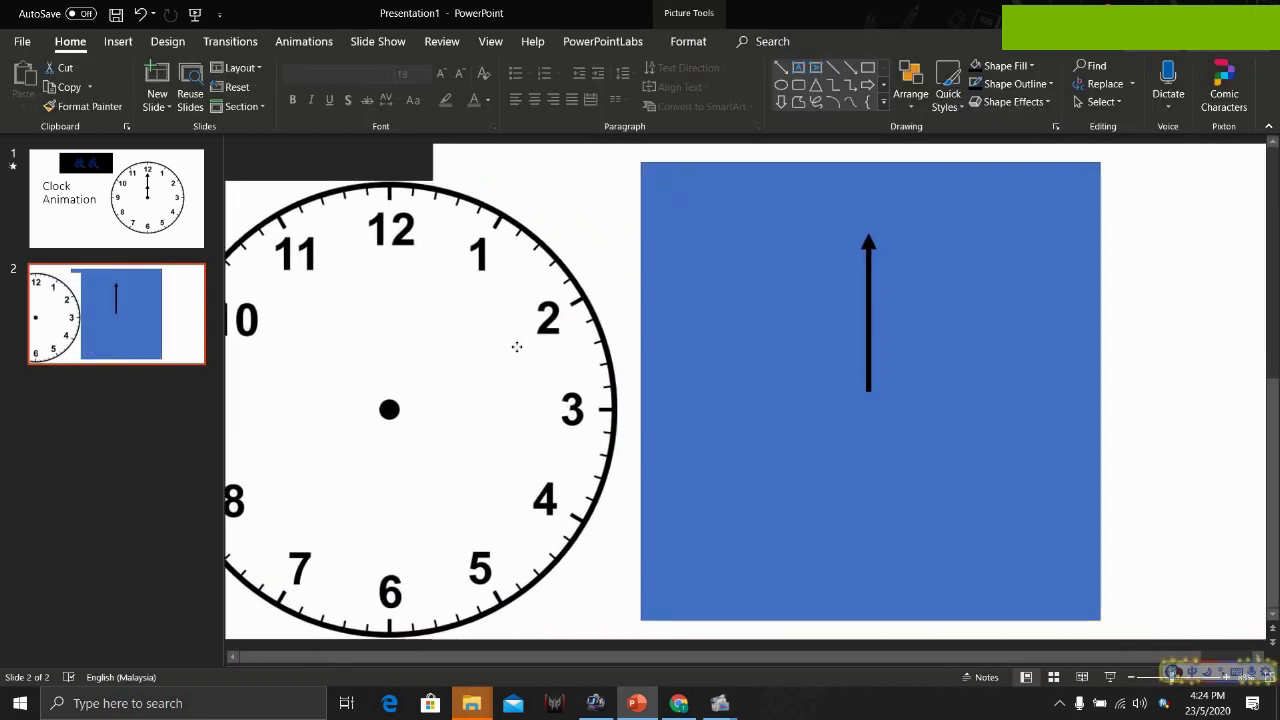
- Set the square to No Fill and No Outline, then select it together with the arrow
click(855, 313)
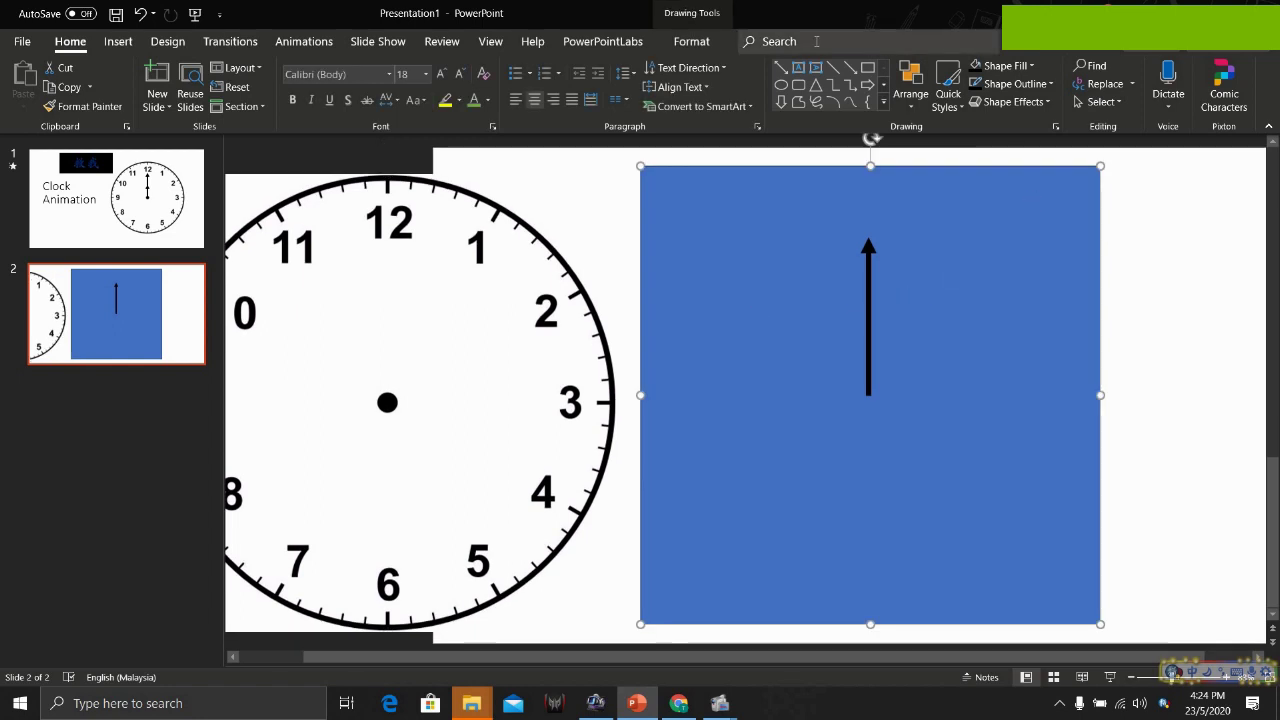
click(680, 45)
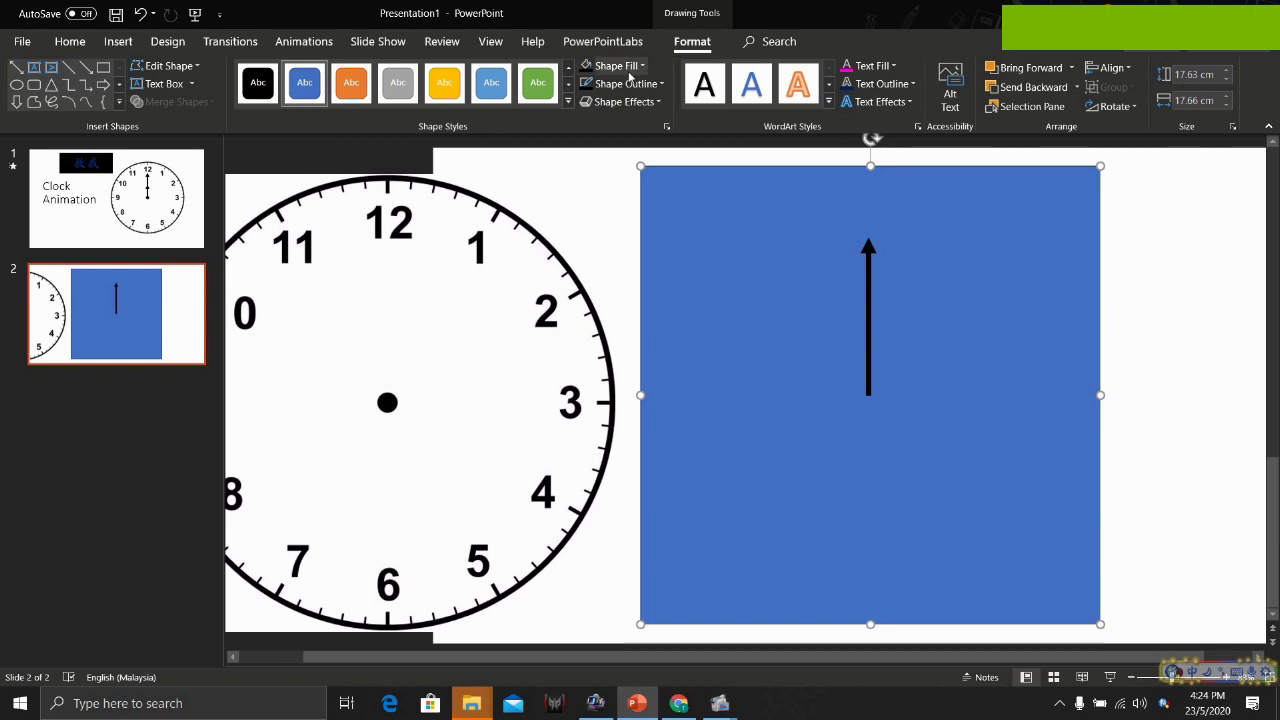
click(632, 73)
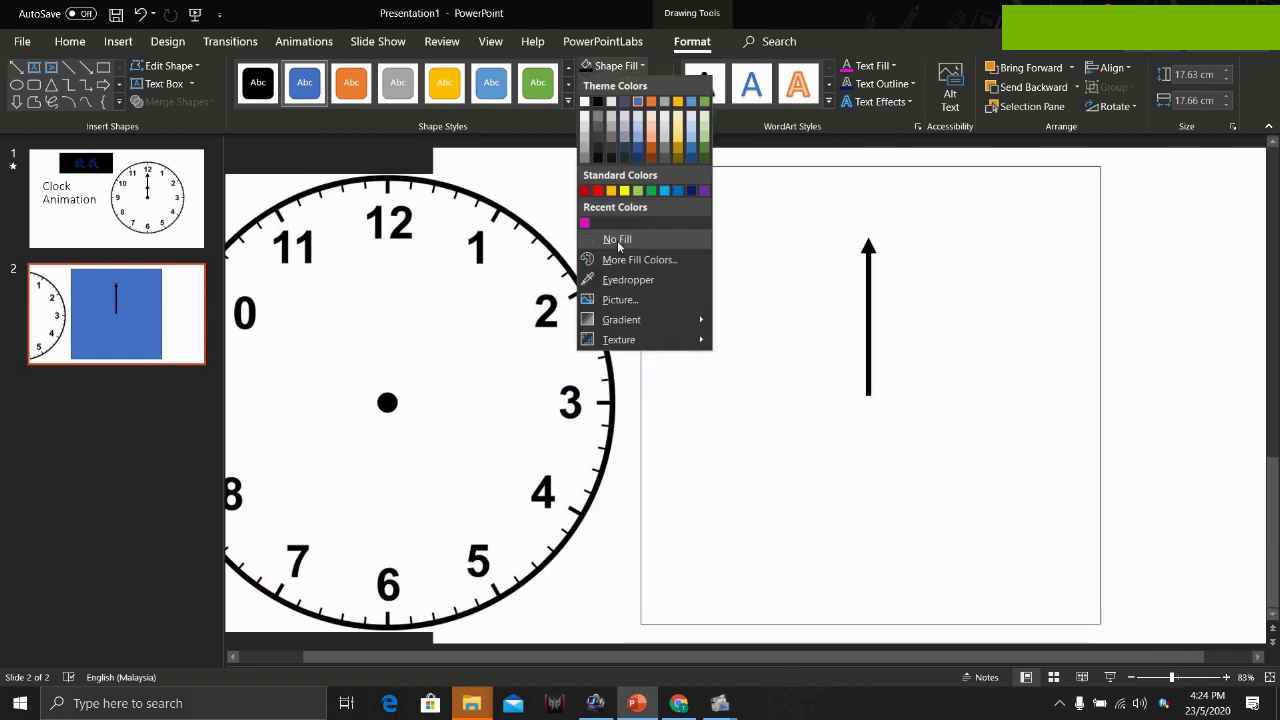
click(620, 243)
click(625, 83)
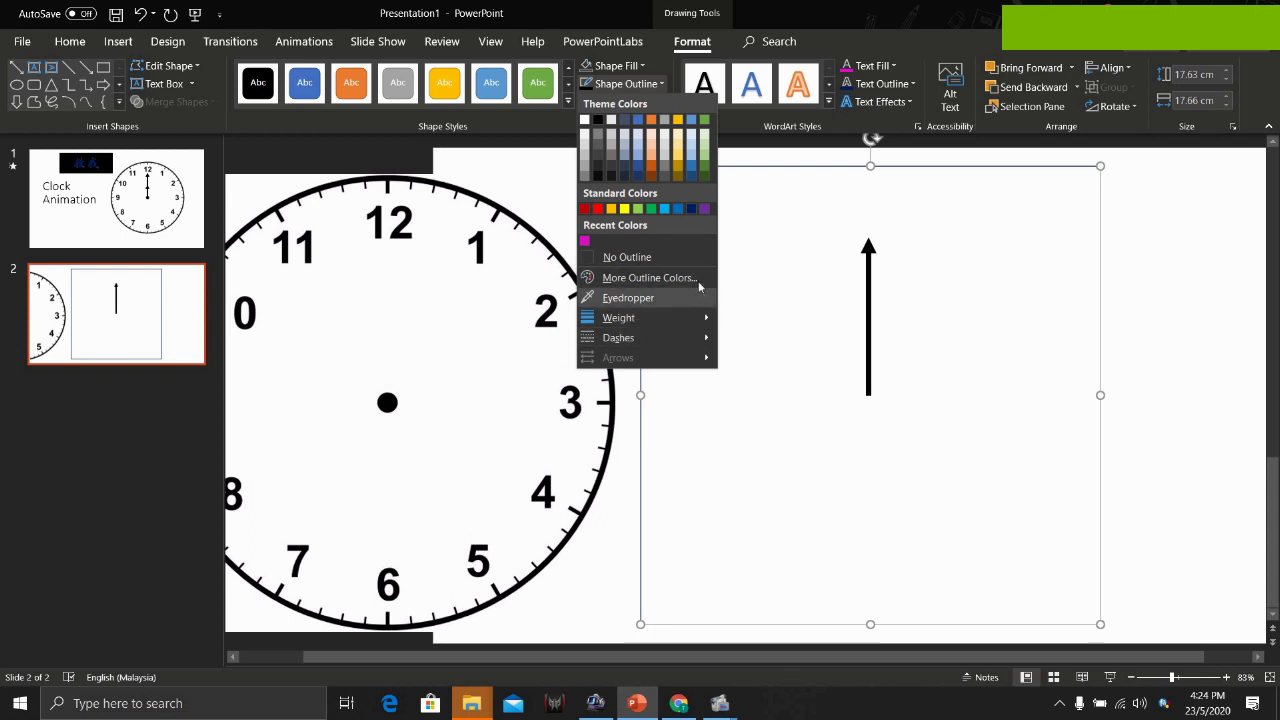
click(614, 257)
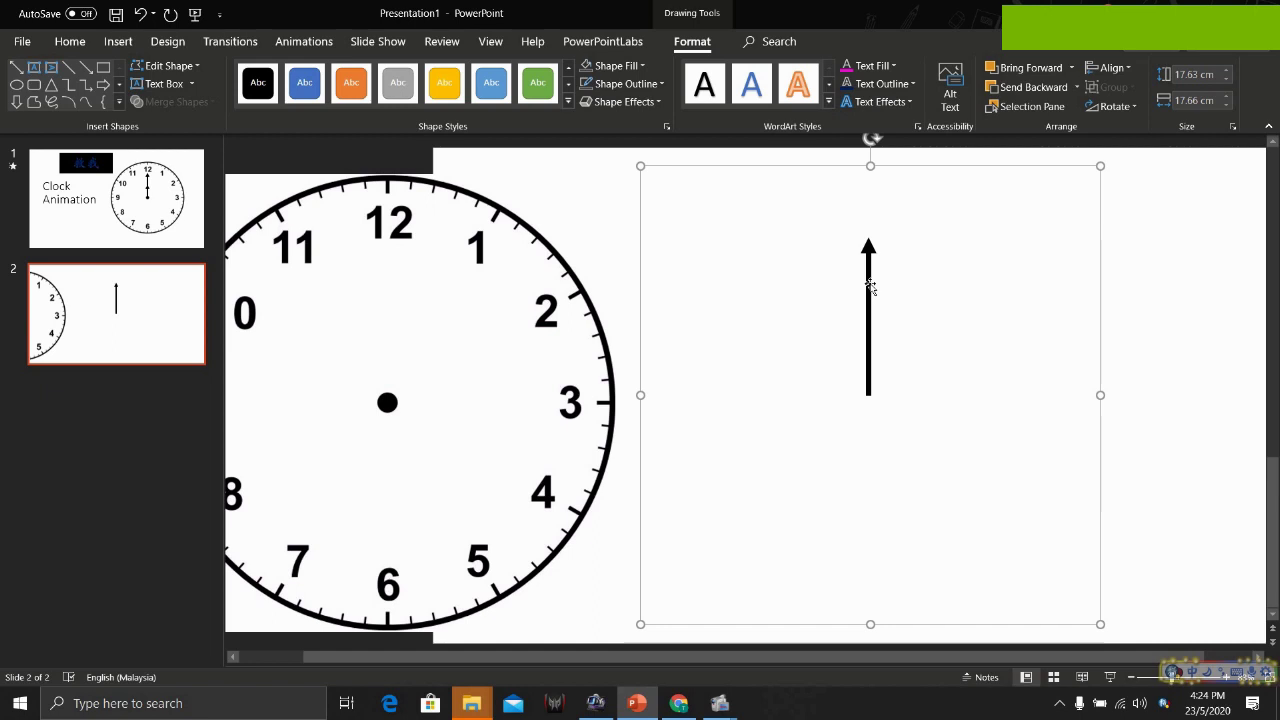
shift+click(870, 283)
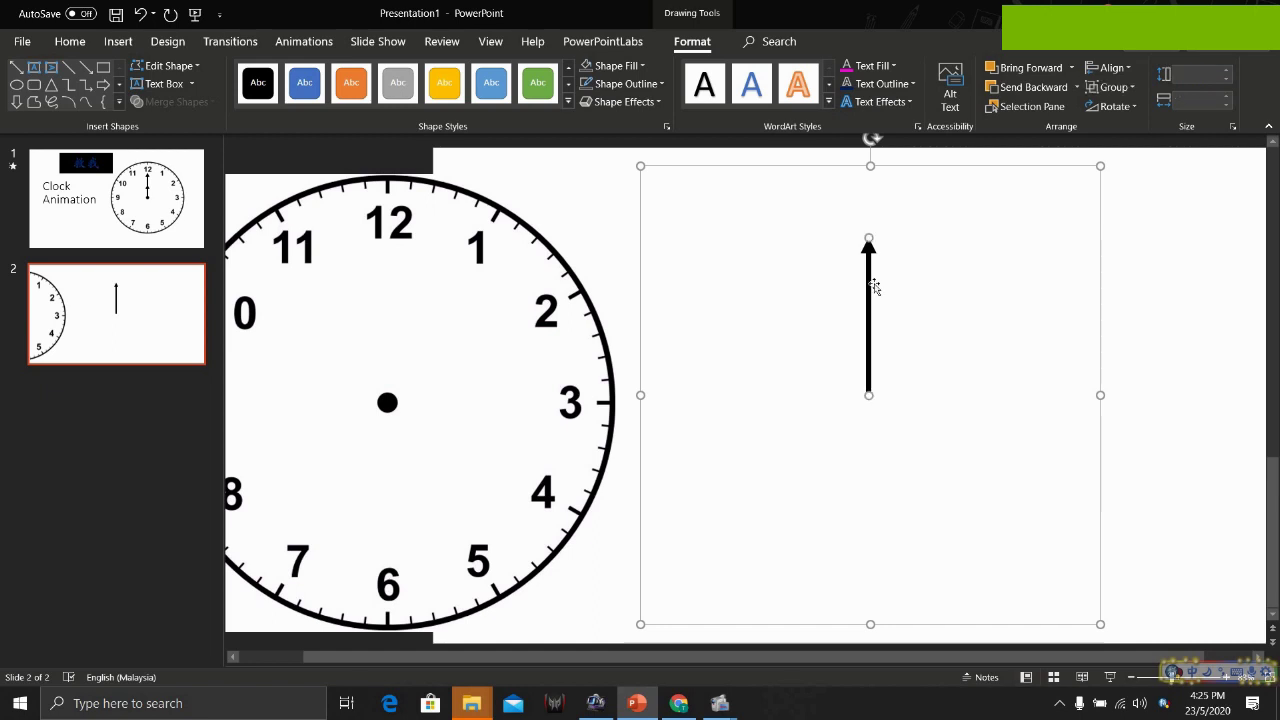
- Group the square with the arrow and move the group so the arrow runs from centre to 12
click(1113, 87)
click(1116, 107)
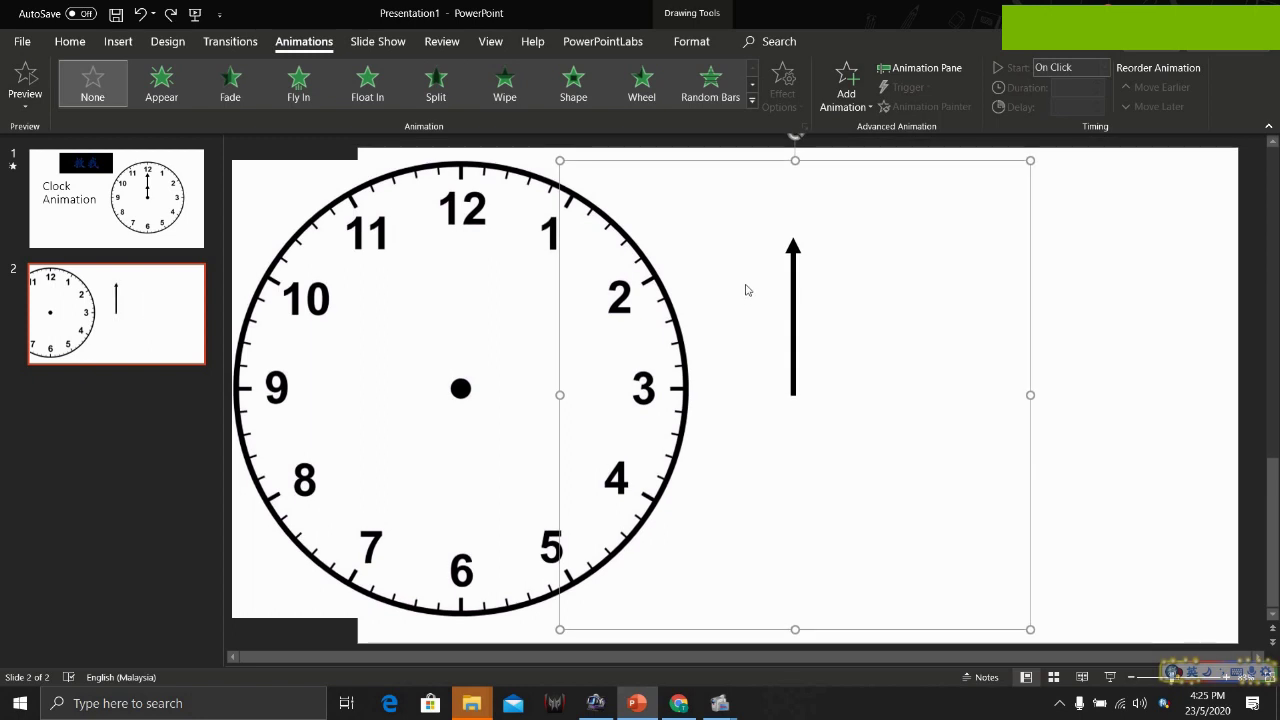
right_click(784, 293)
click(866, 397)
mouse_move(794, 384)
mouse_down()
mouse_move(600, 354)
mouse_move(924, 391)
mouse_move(719, 378)
mouse_up()
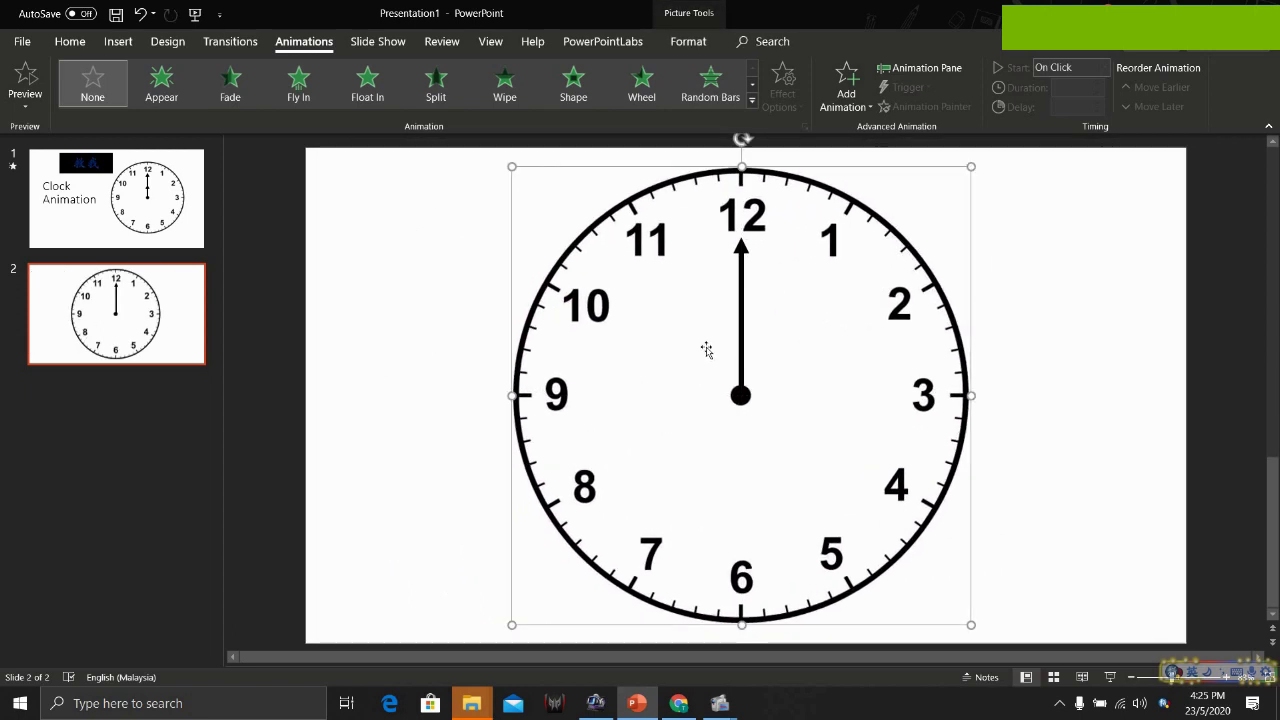
- Apply Spin to the grouped arrow hand, then make a copy of the group
click(744, 318)
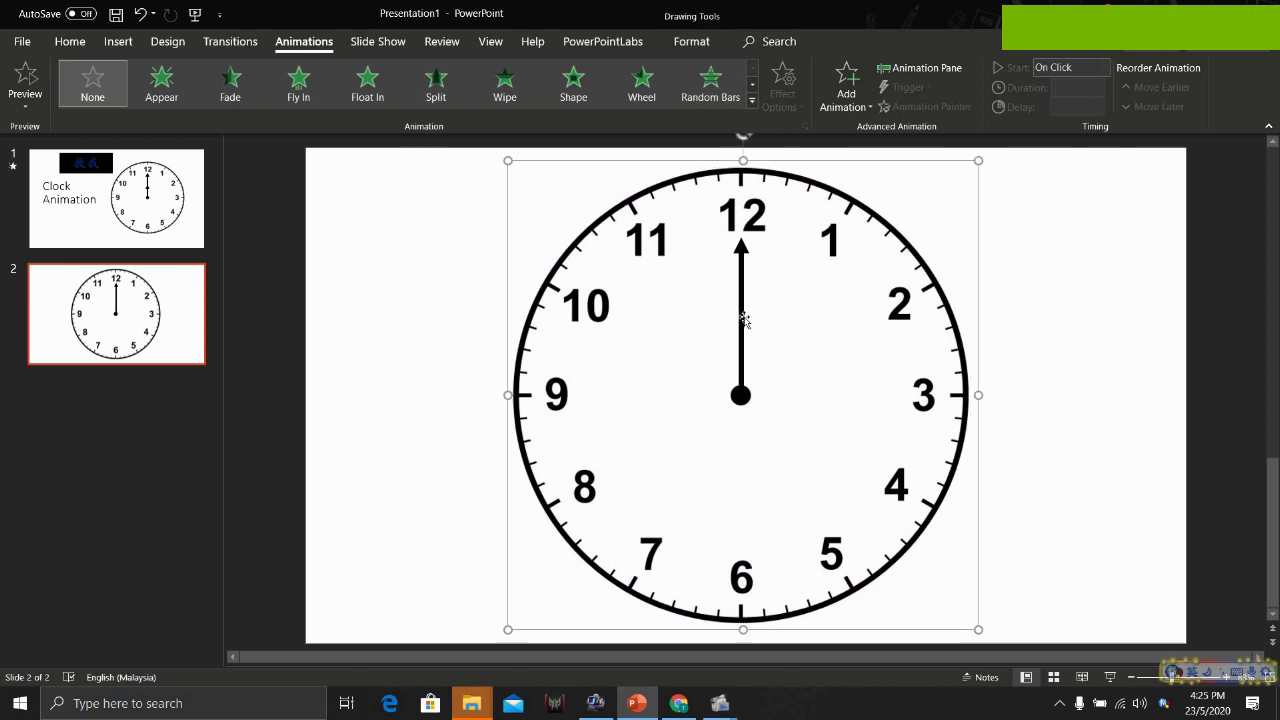
click(752, 84)
click(580, 82)
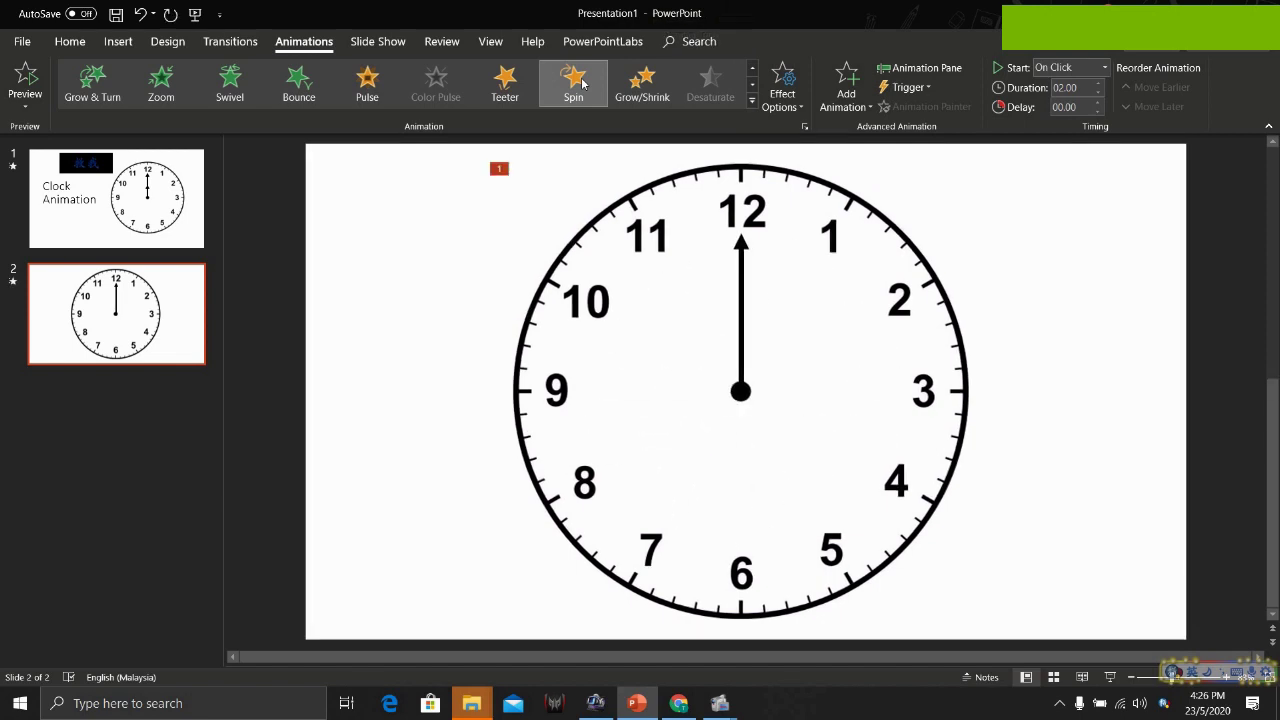
click(750, 281)
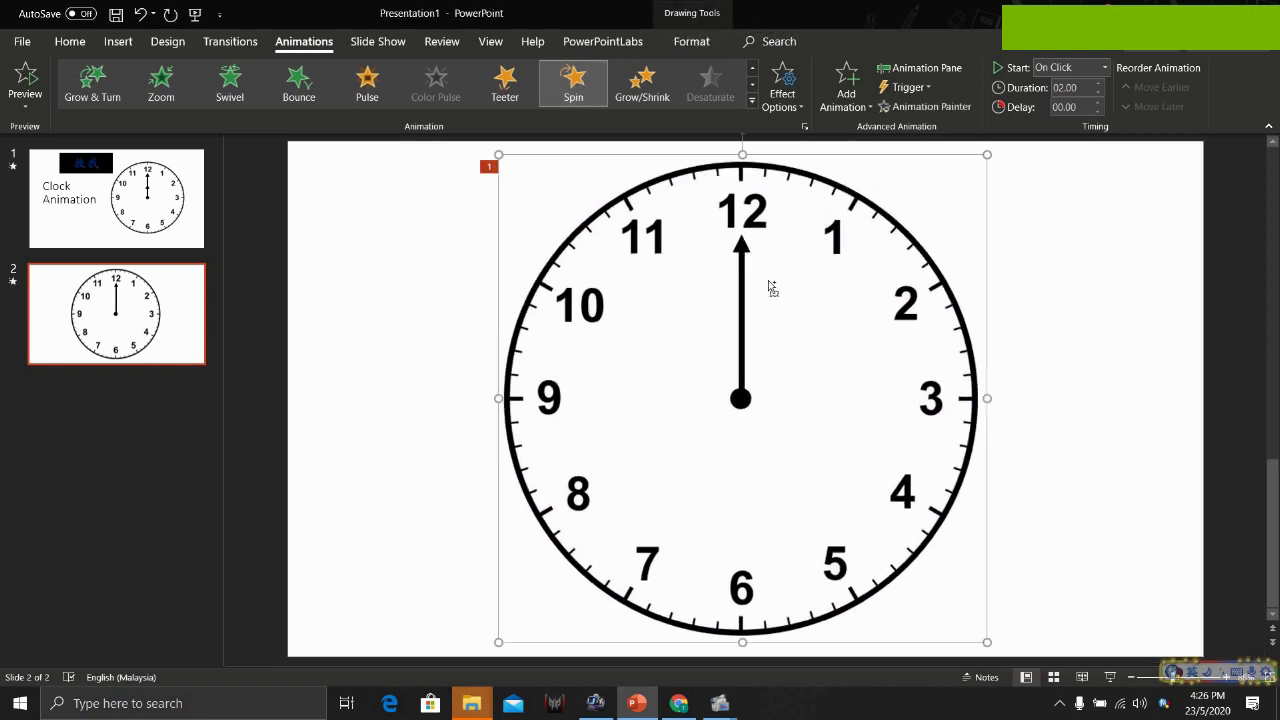
key(ctrl+v)
- Shrink the copied hand, centre it on the clock, apply Spin, and show the Animation Pane
mouse_move(991, 162)
mouse_down()
mouse_move(995, 175)
mouse_move(717, 480)
mouse_up()
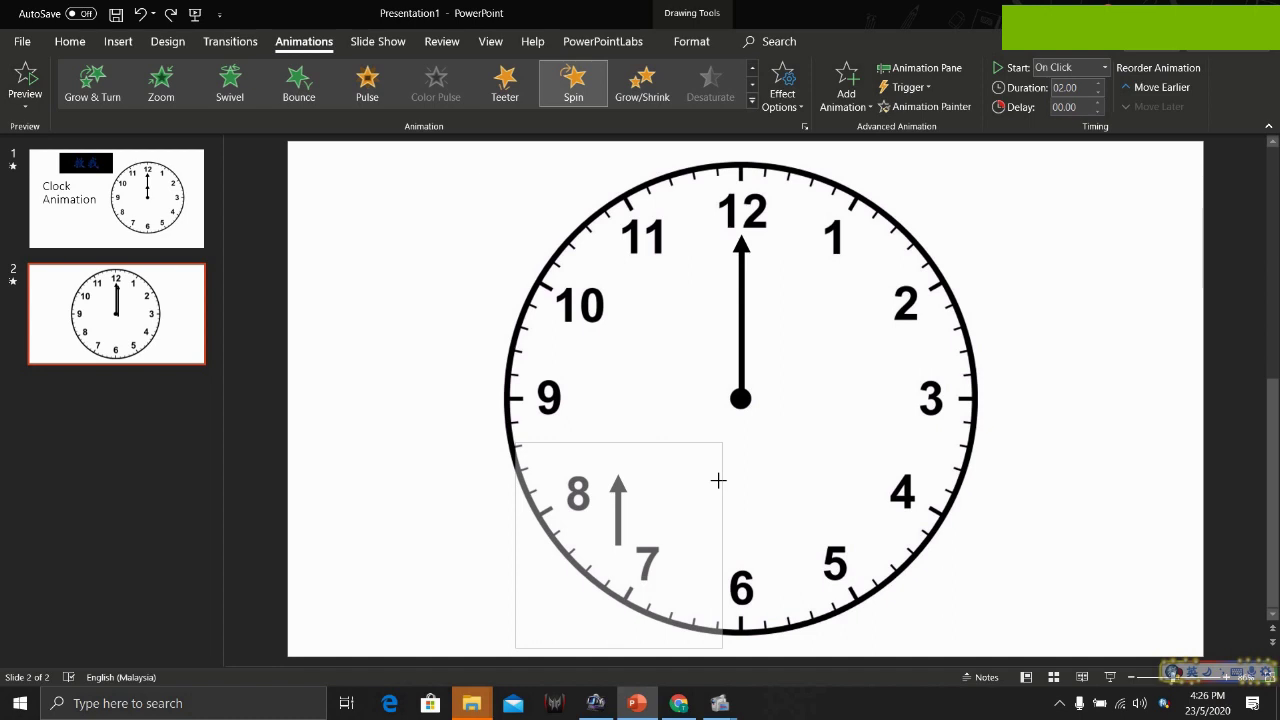
drag(619, 496, 736, 351)
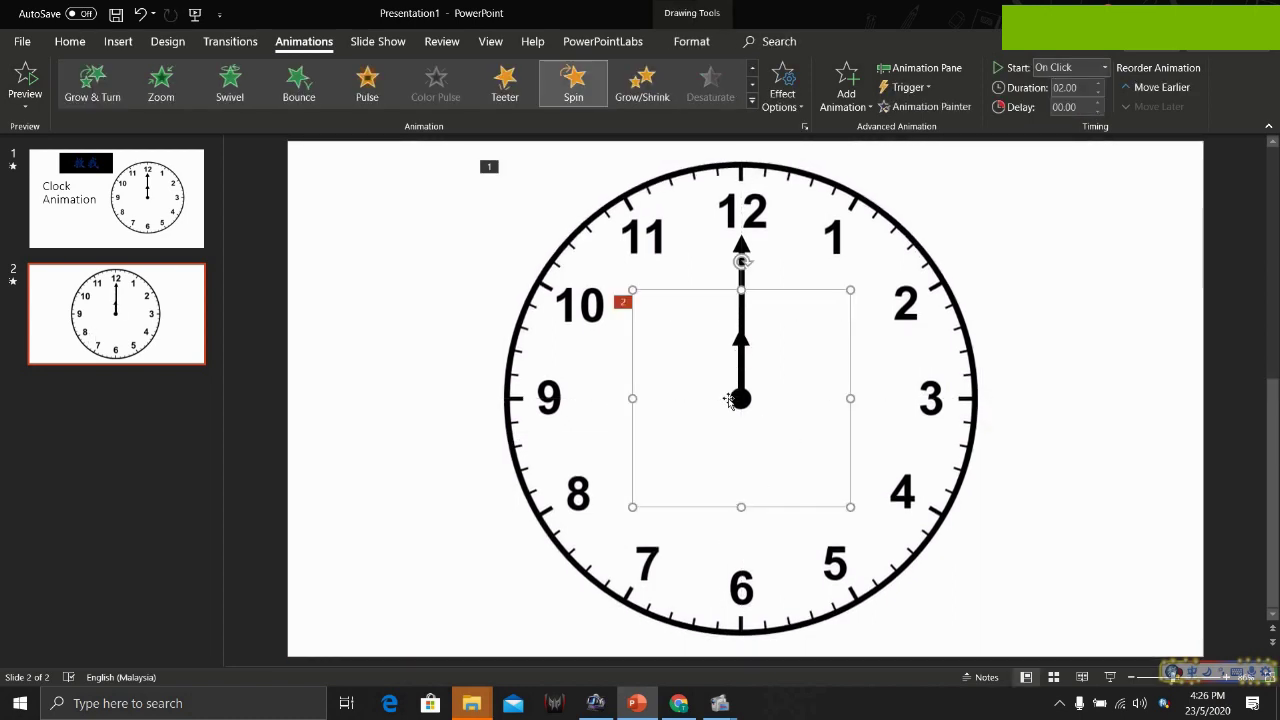
click(573, 88)
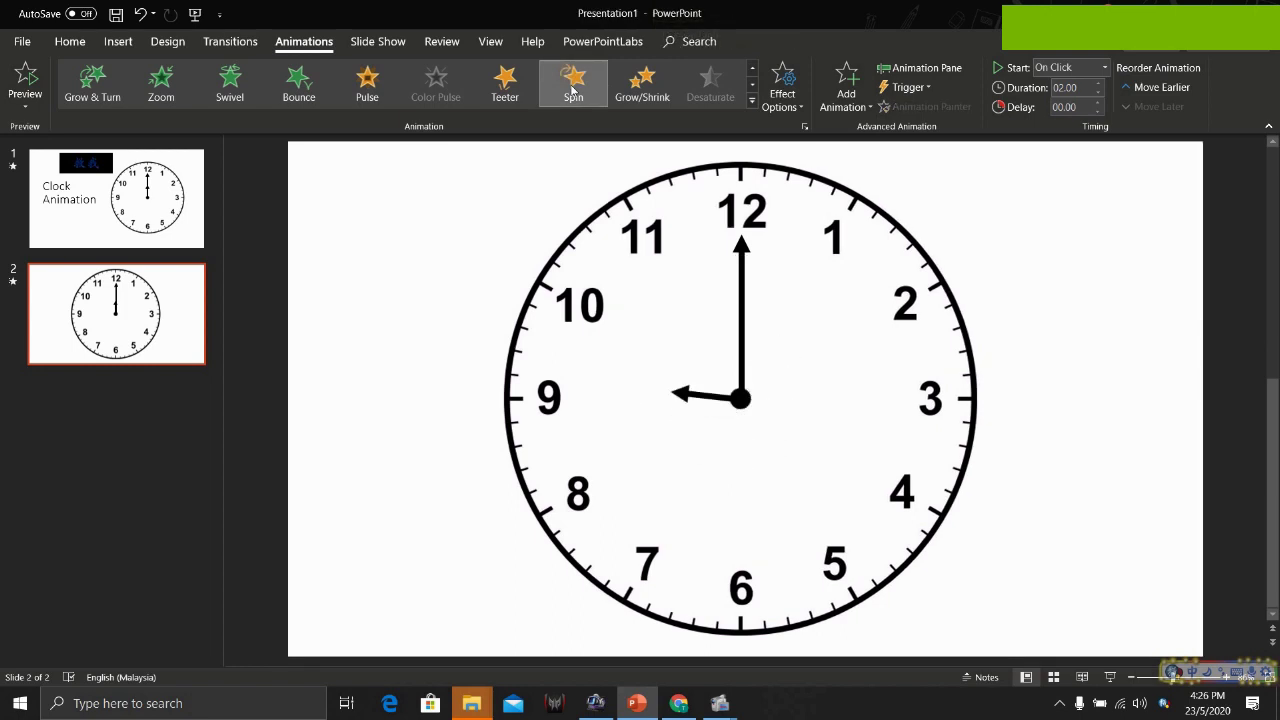
click(920, 67)
click(1065, 207)
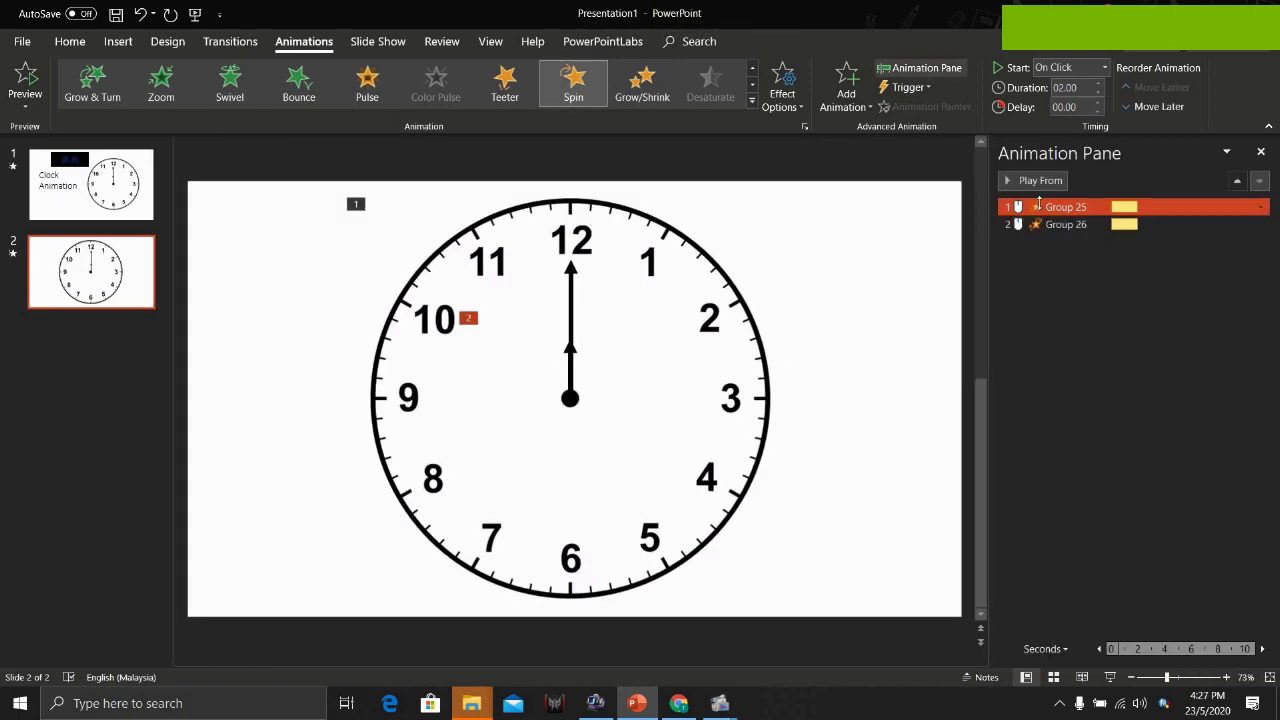
- Set Group 25 and Group 26 to start With Previous, then test them in a slide show
click(1106, 73)
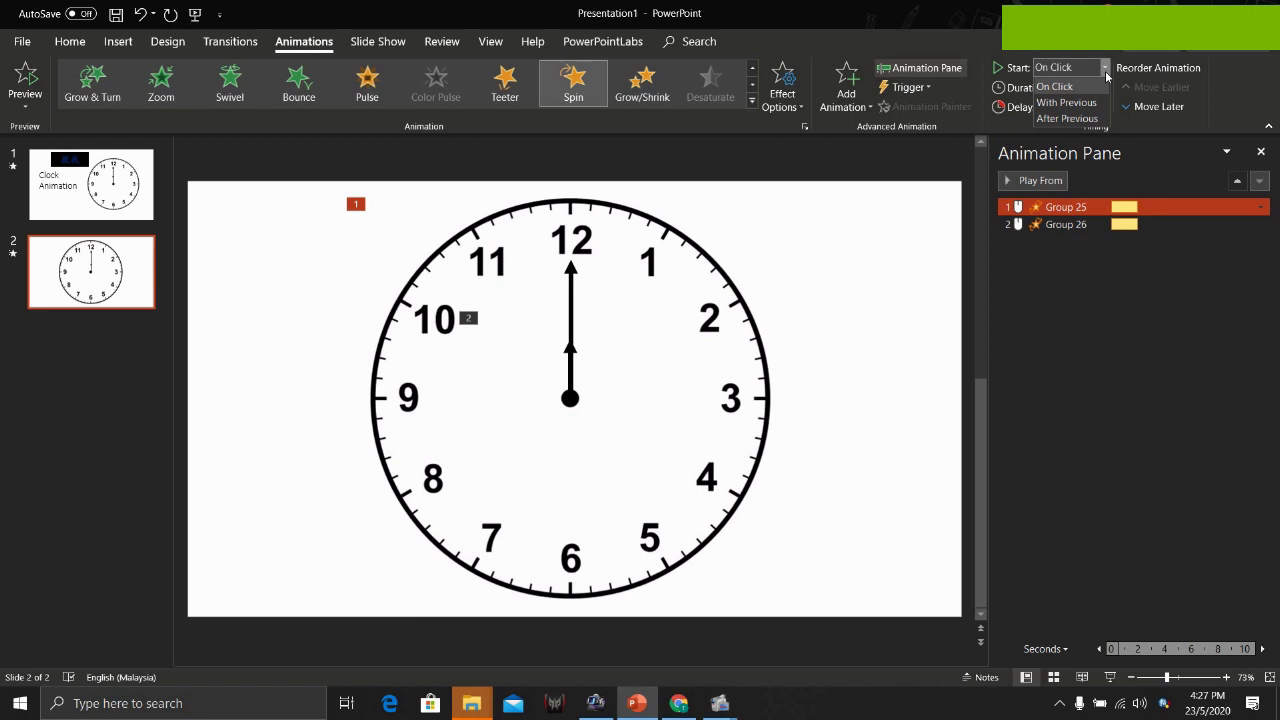
click(1088, 103)
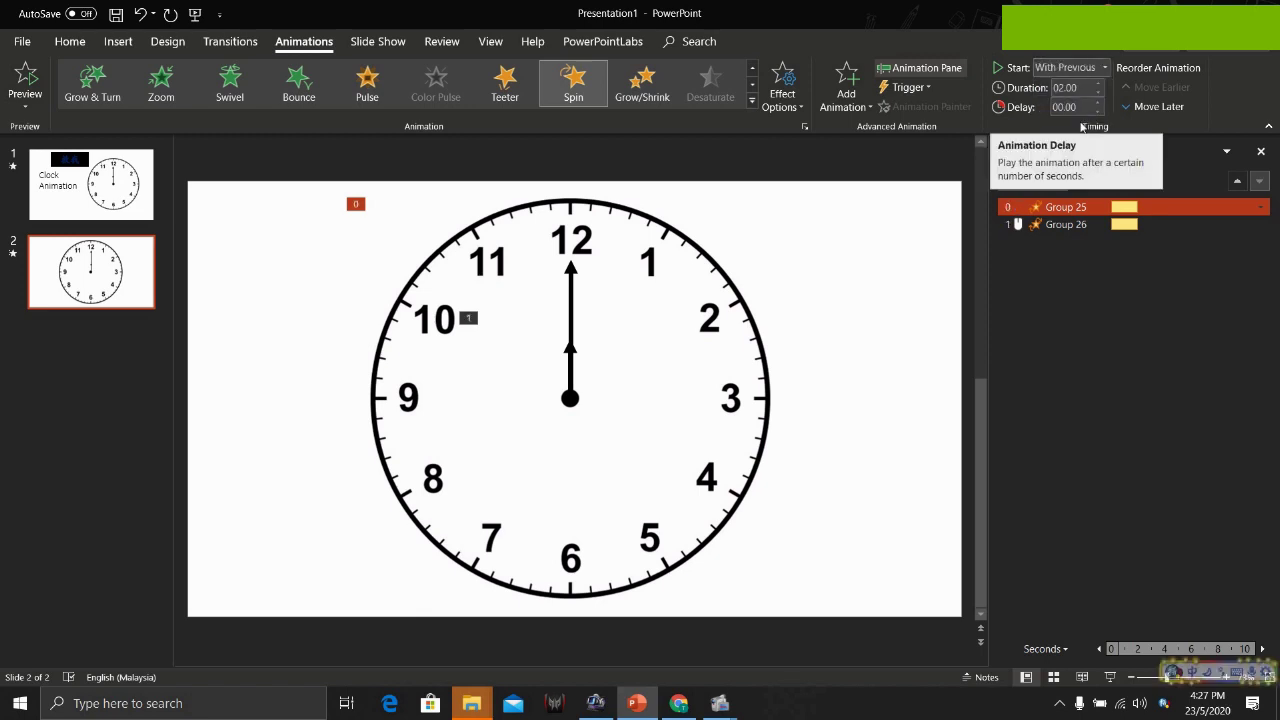
shift+click(1053, 225)
click(1053, 225)
click(1104, 67)
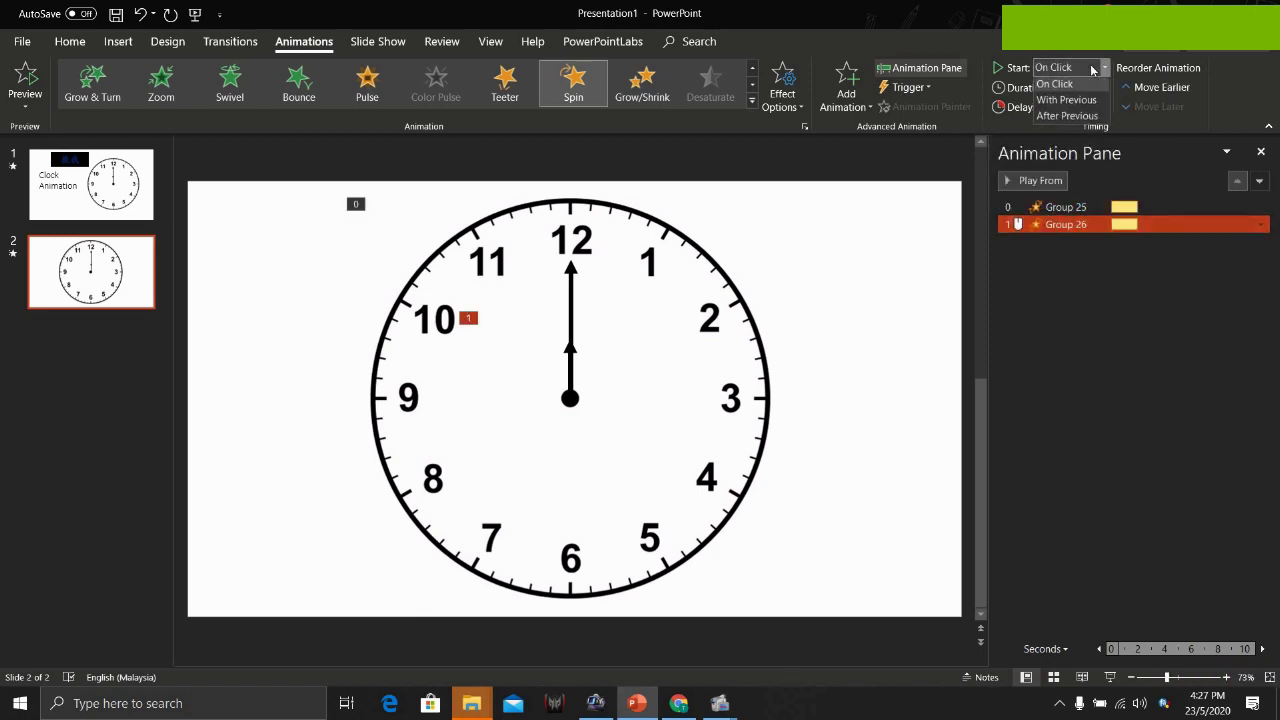
click(1066, 97)
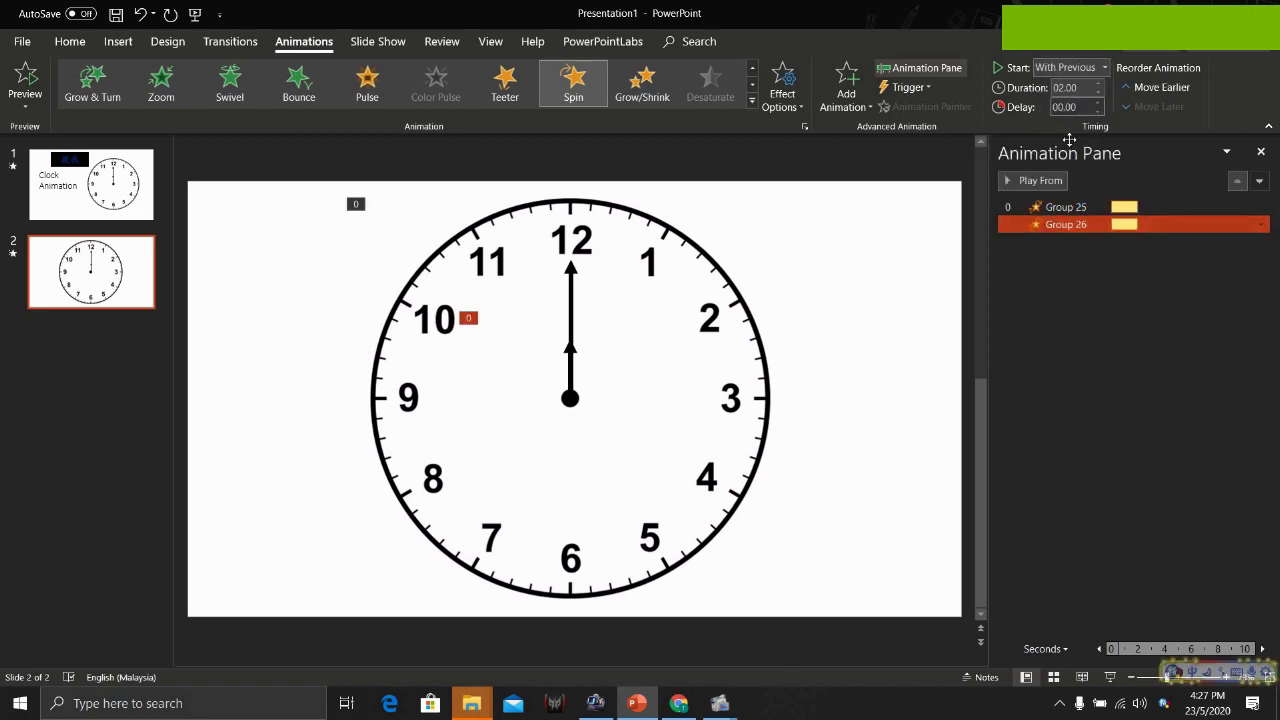
click(1108, 678)
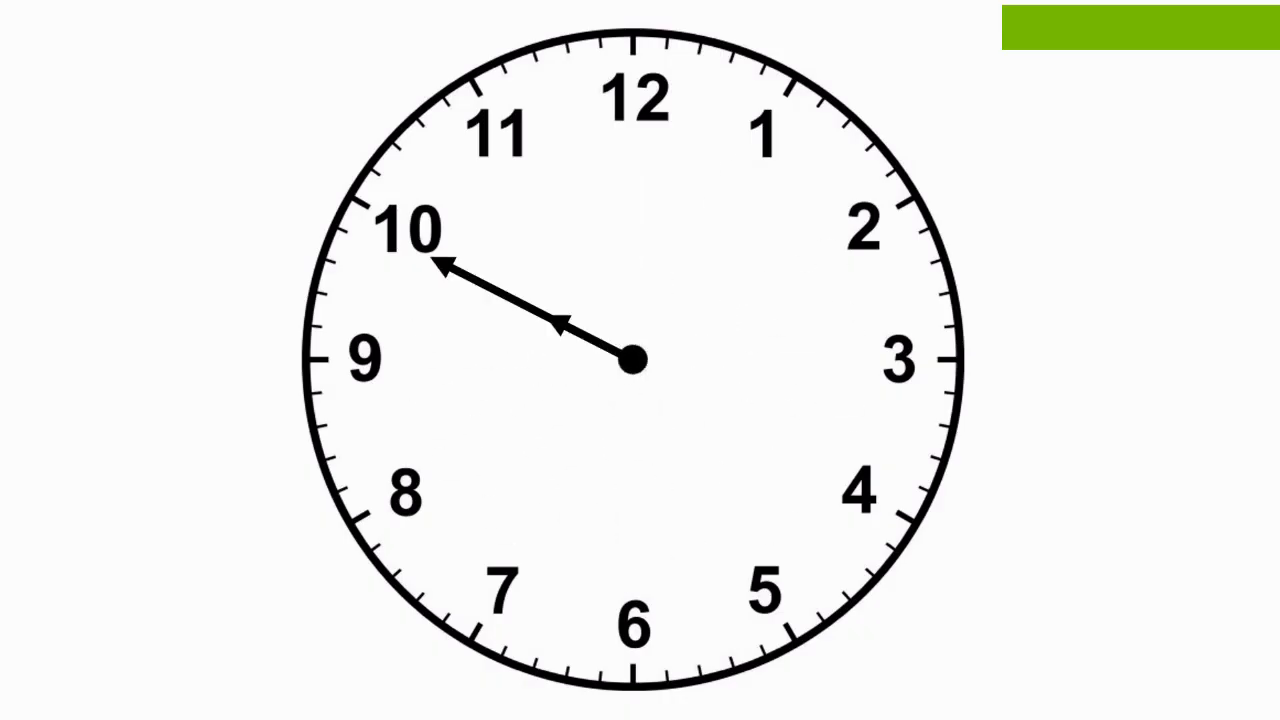
key(Escape)
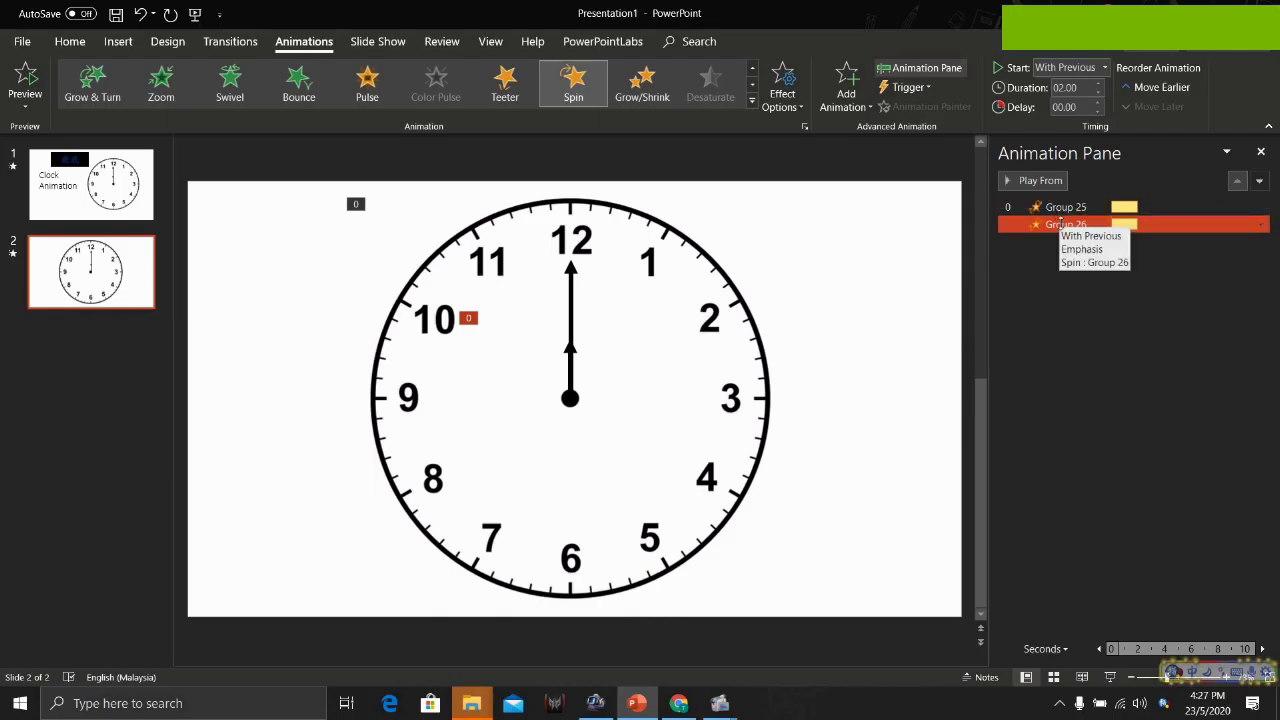
- Change Group 26's Spin duration from 2 to 3 seconds (Slow) and stop the preview
right_click(1060, 219)
click(1156, 302)
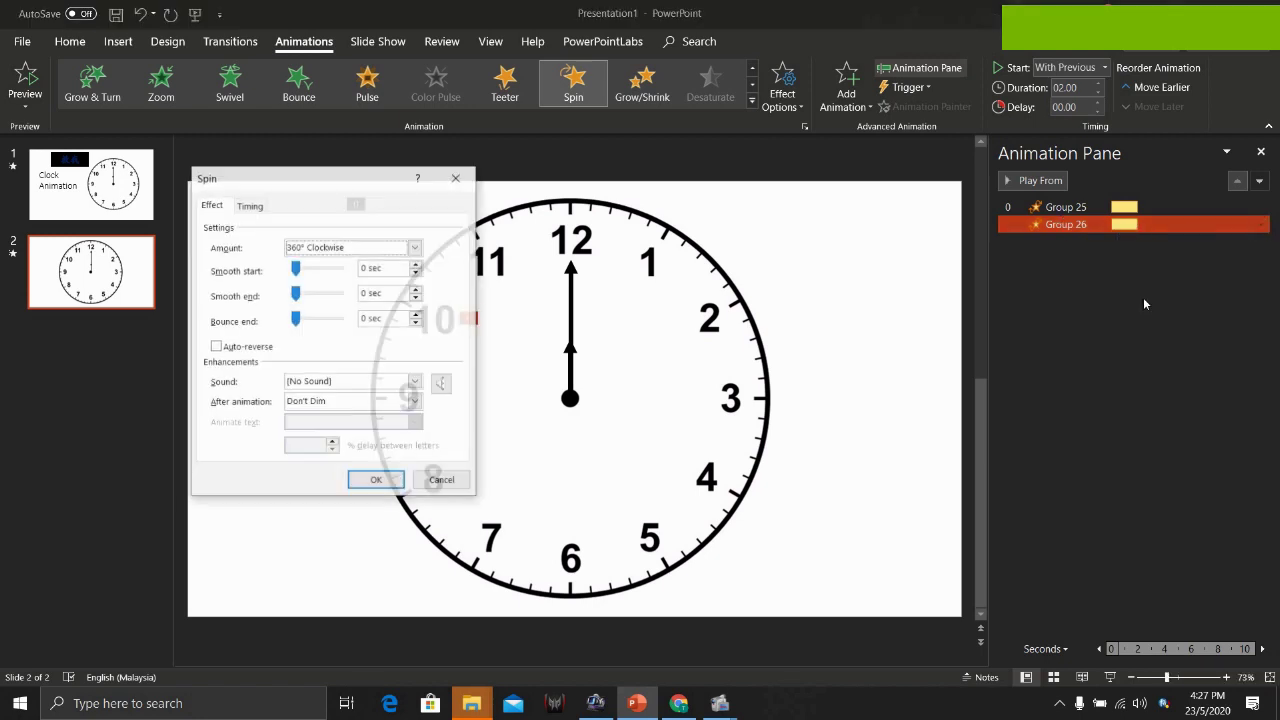
click(248, 206)
click(372, 268)
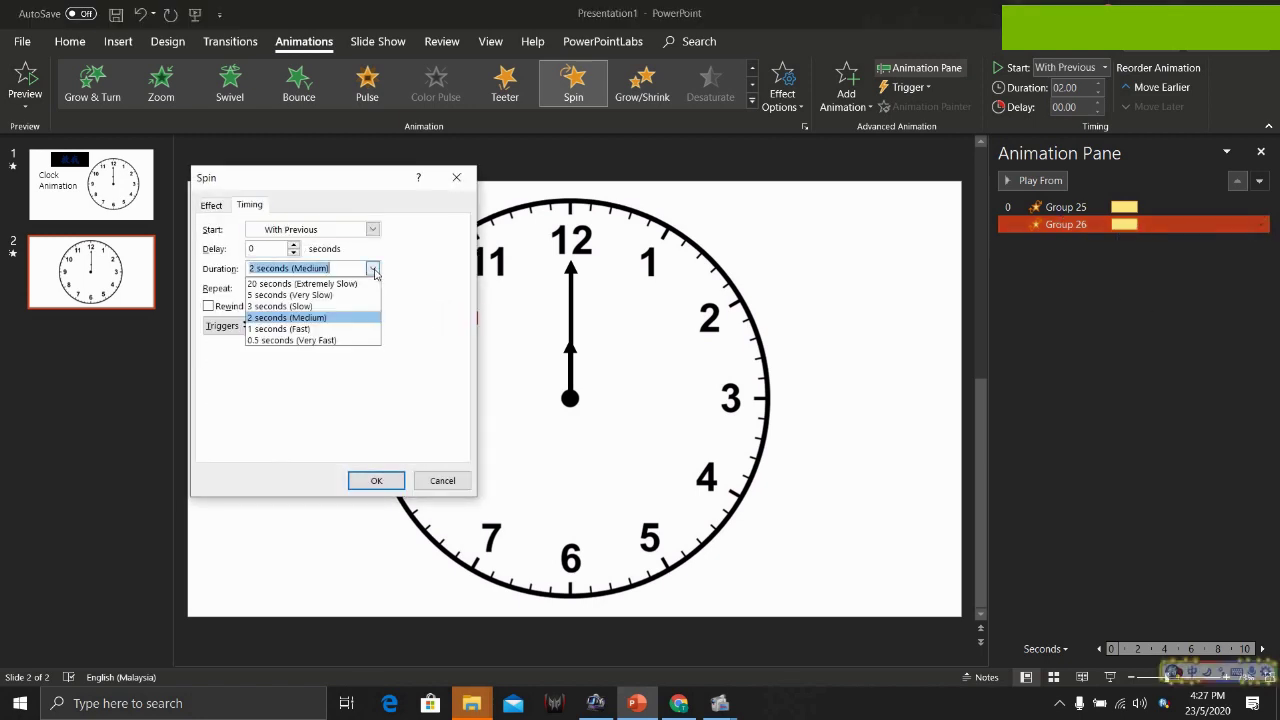
click(327, 295)
click(376, 480)
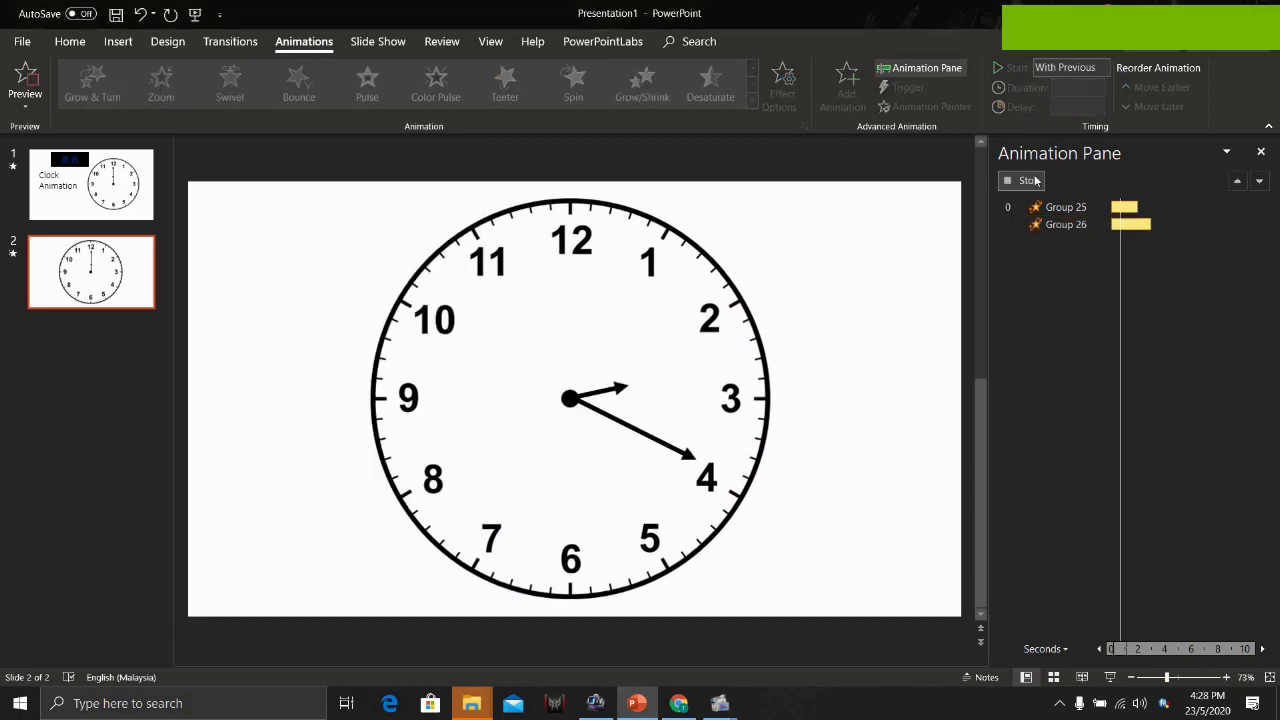
click(1030, 180)
click(1066, 207)
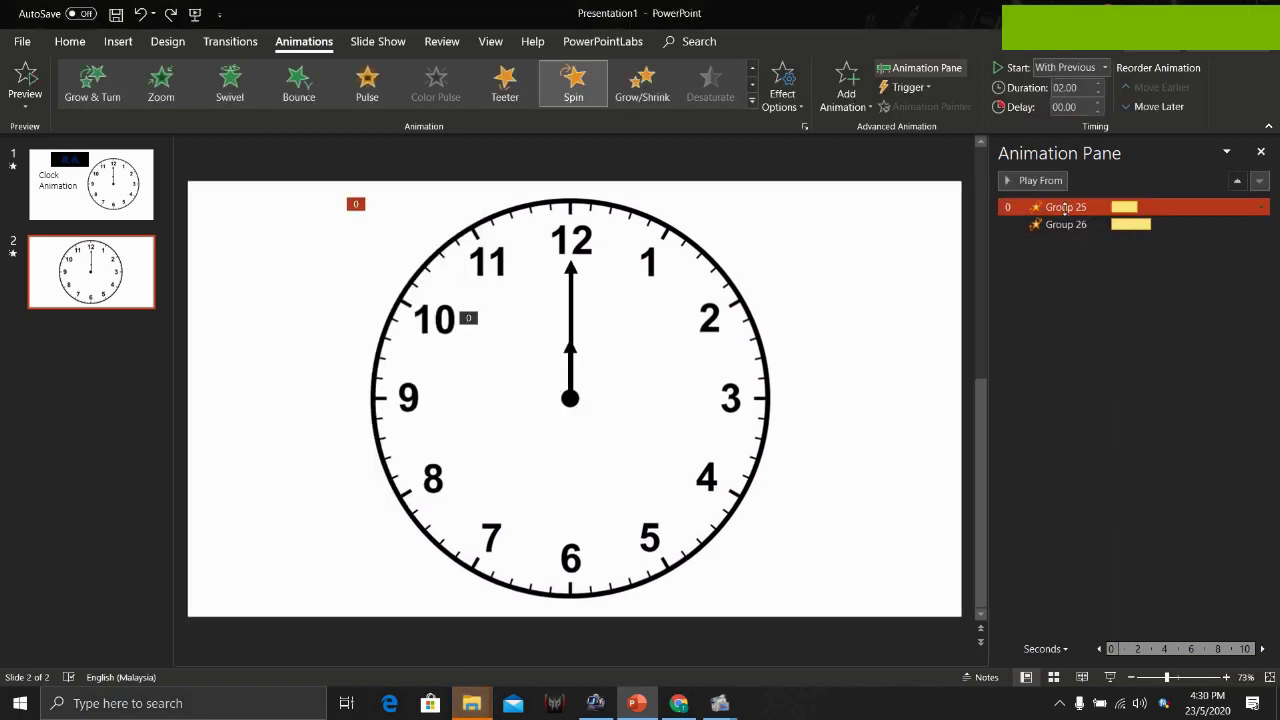
- Set Group 25's Spin amount to a custom 55° clockwise
right_click(1076, 214)
click(1176, 285)
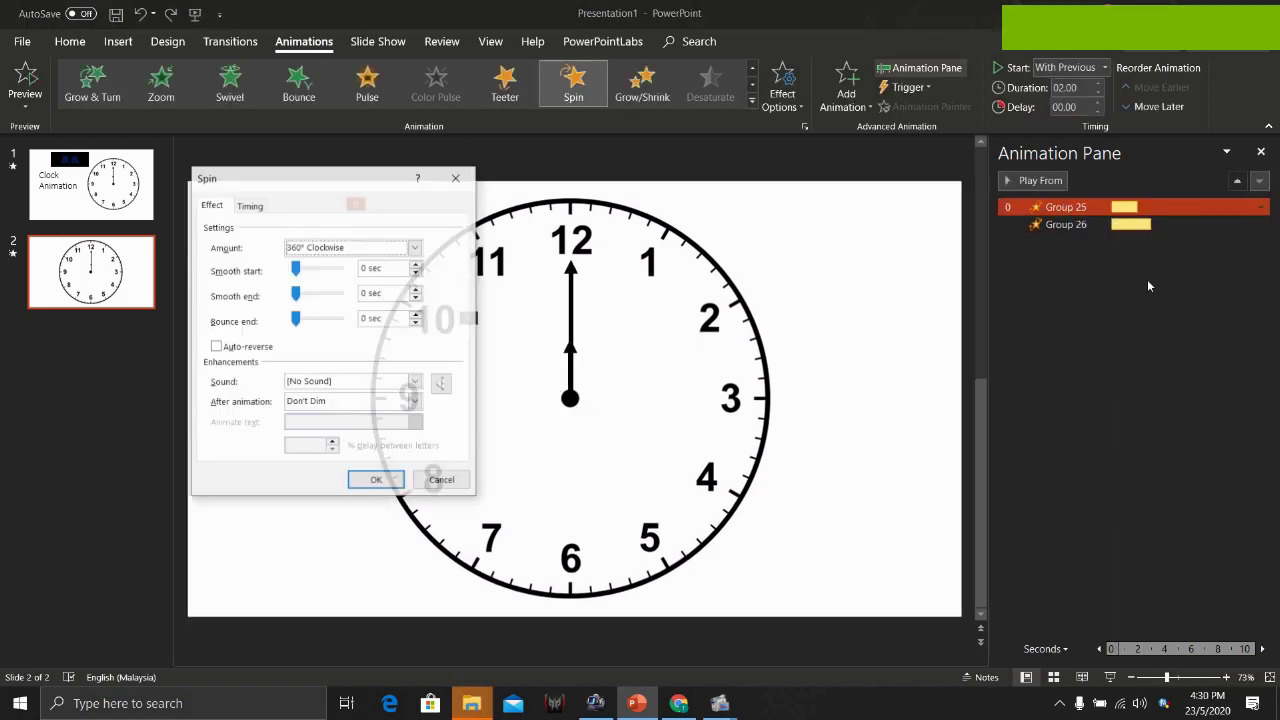
click(349, 250)
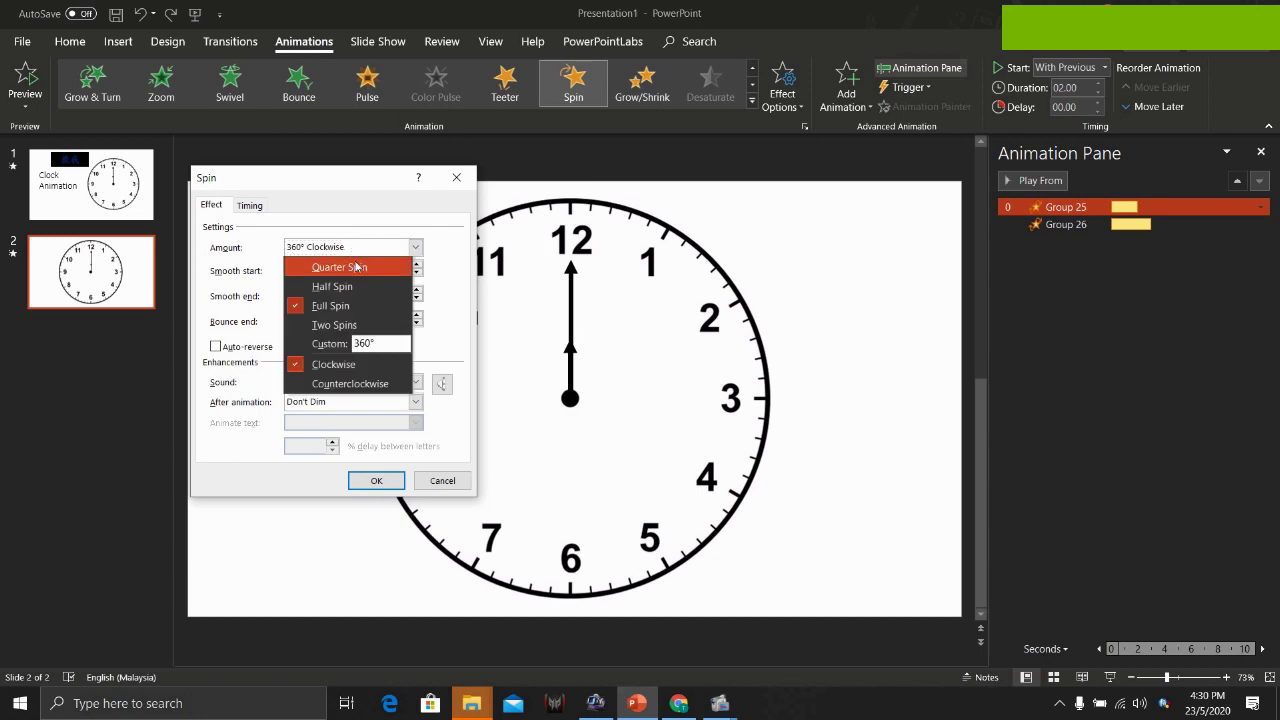
drag(368, 343, 345, 346)
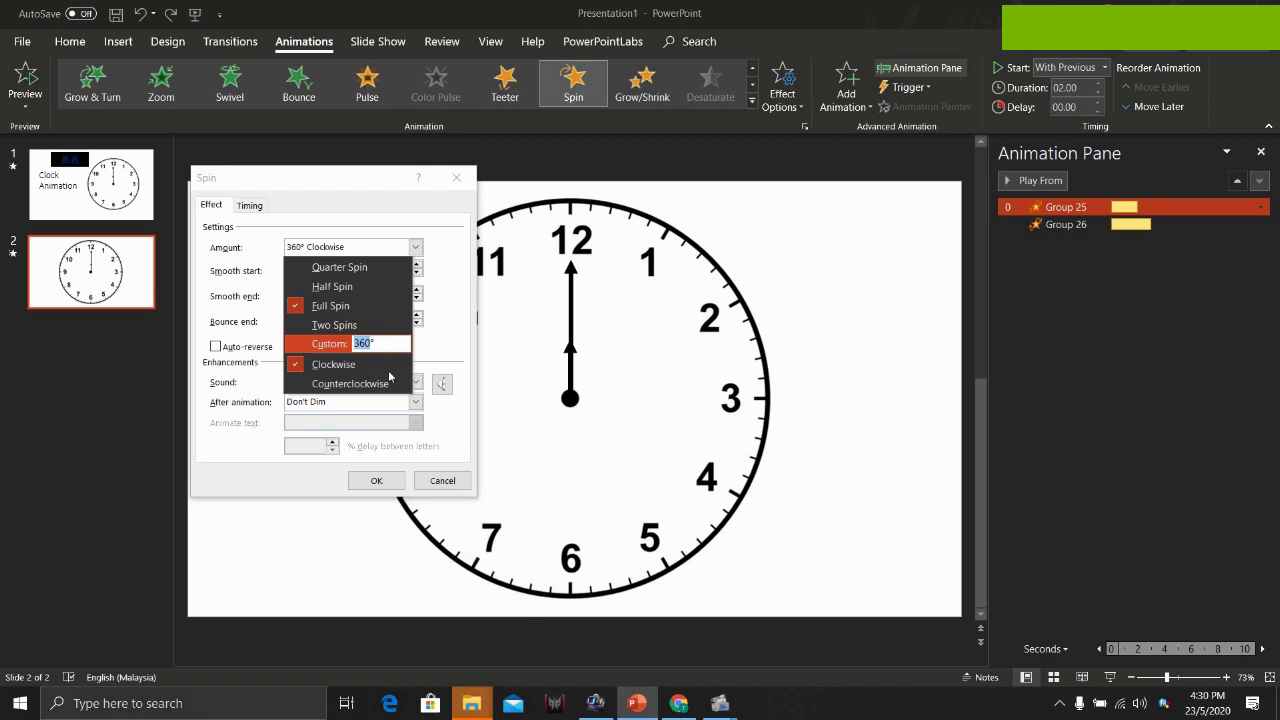
text(55)
key(Return)
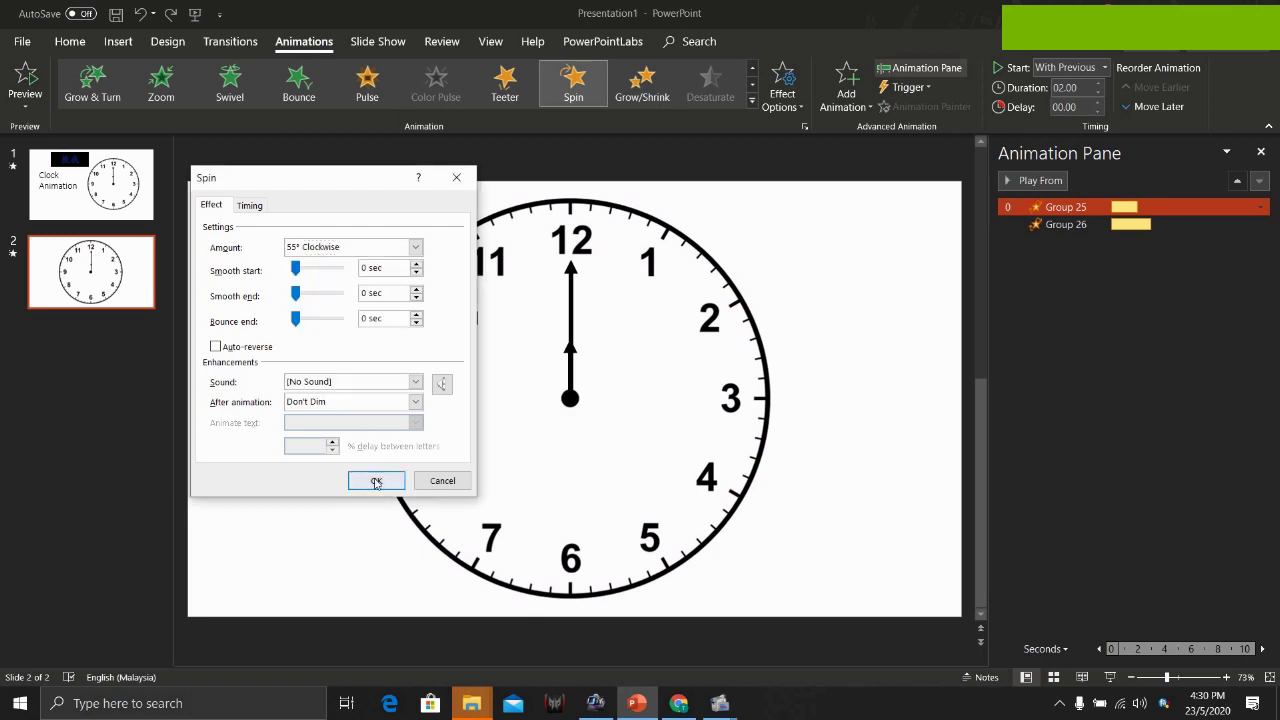
click(376, 480)
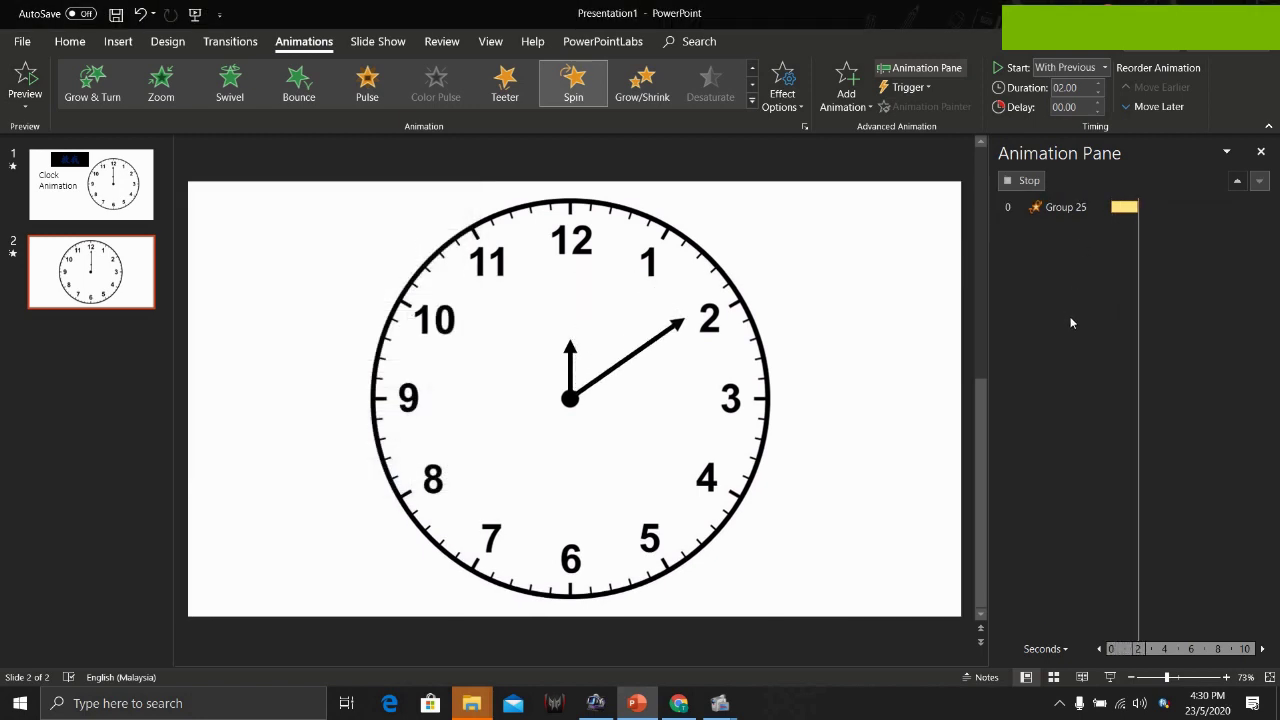
- Set Group 26's Spin amount to Half Spin, 180° clockwise
click(1060, 224)
click(1260, 224)
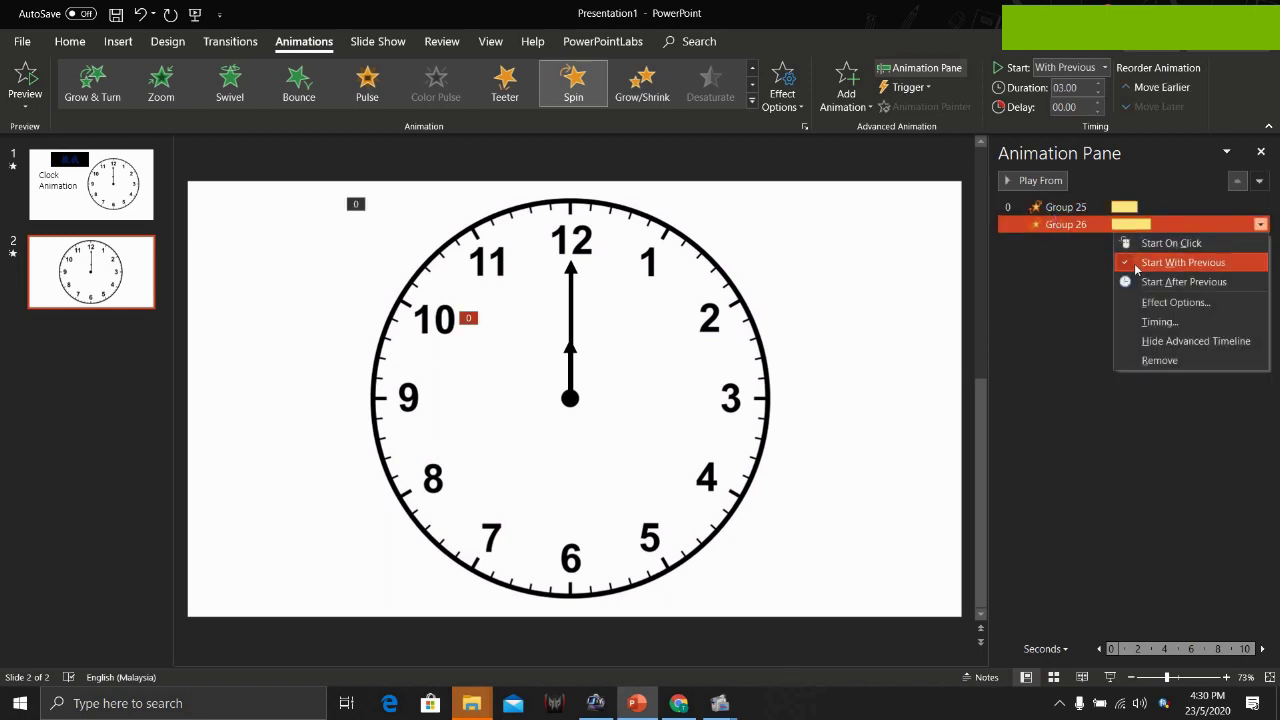
click(1143, 303)
click(393, 249)
click(340, 290)
click(362, 481)
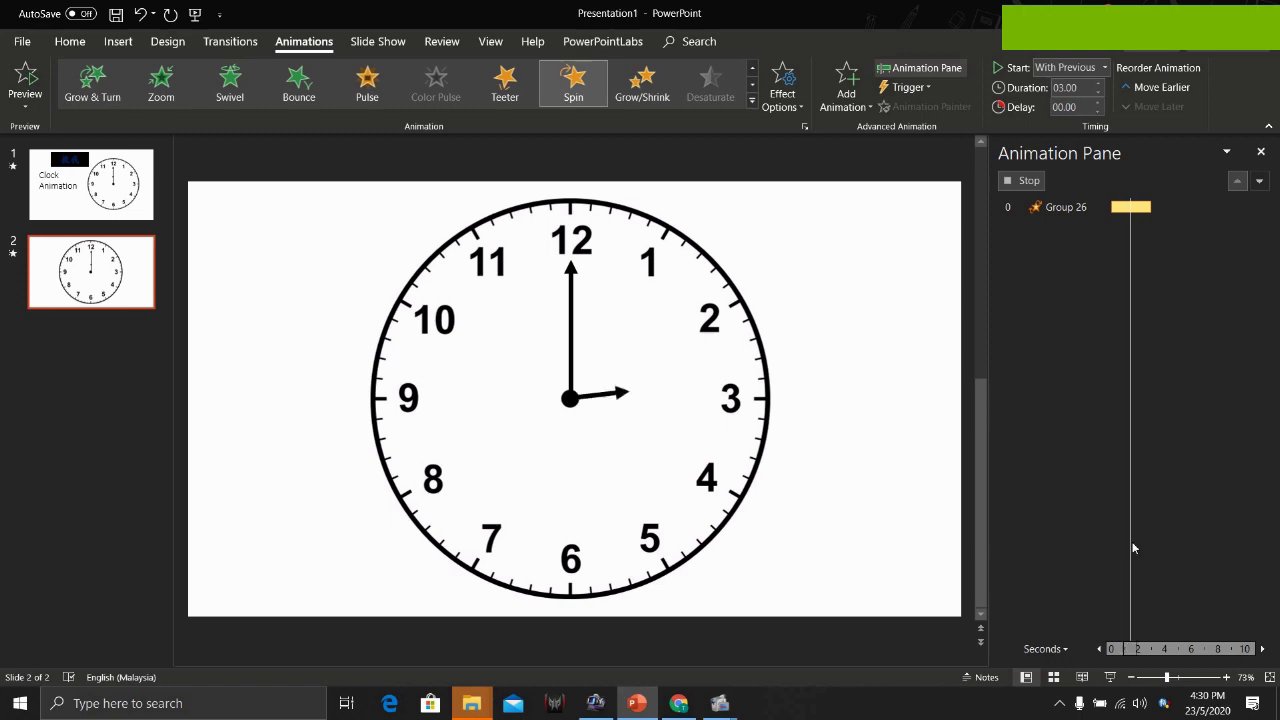
- Start the slide show from the status bar to watch both hands spin from 12
click(1109, 677)
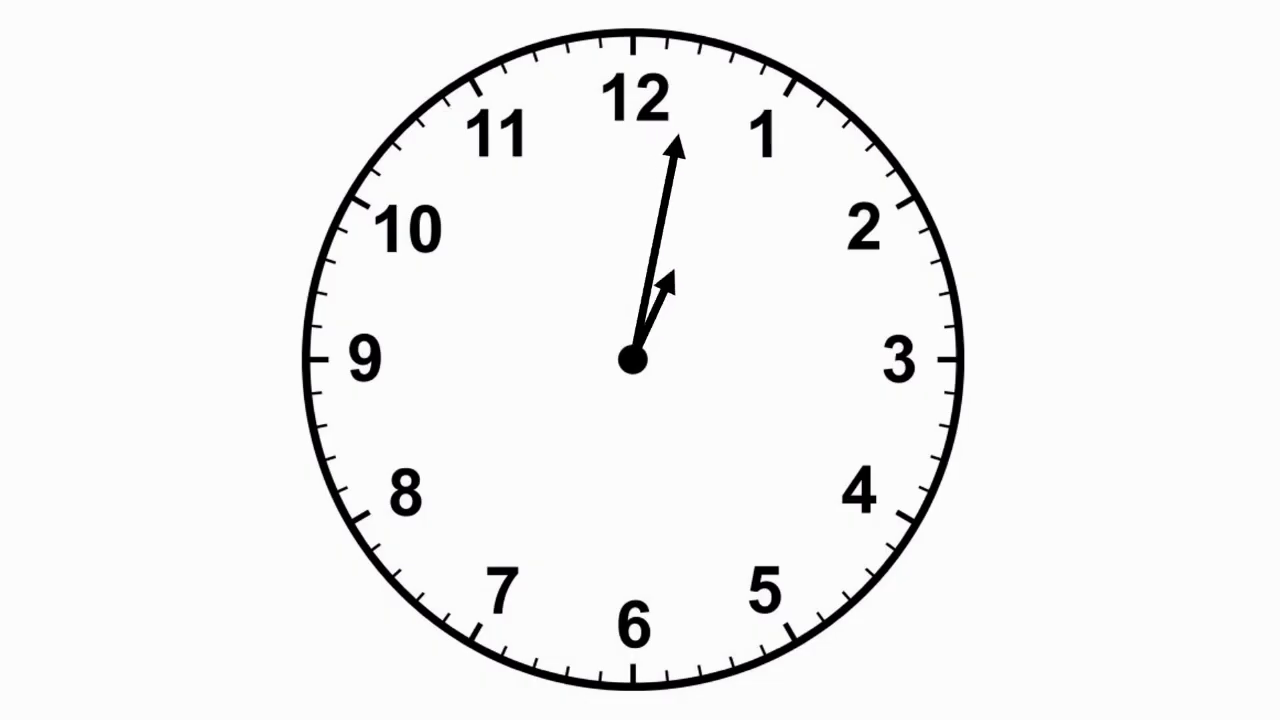